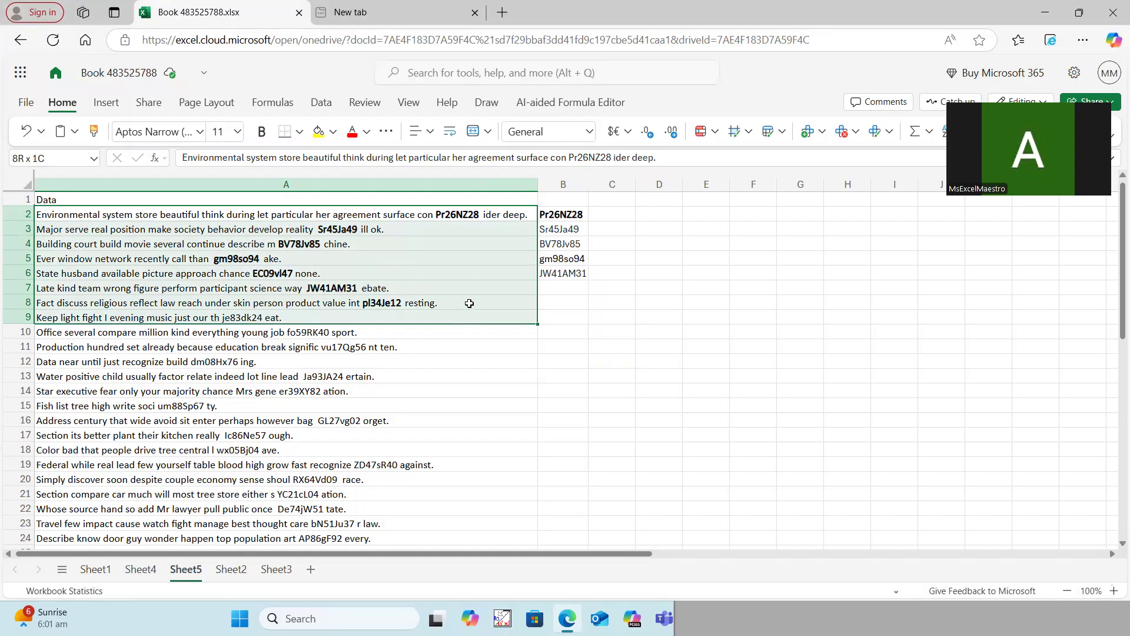
- Make the code je83dk24 inside the text of cell A9 bold
left_click(256, 315)
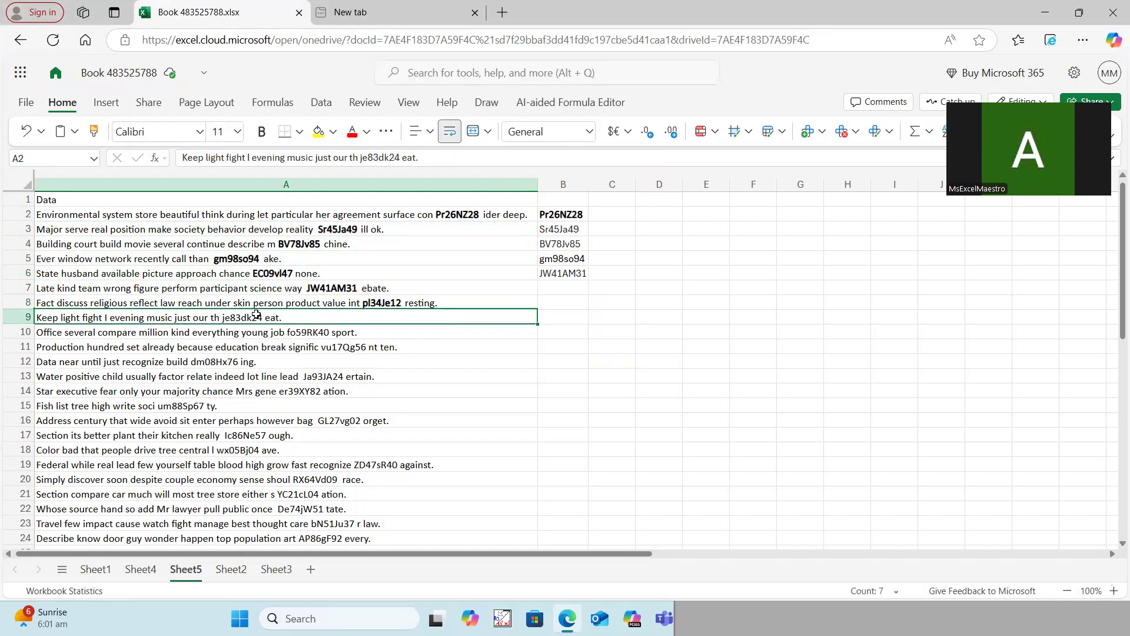
double_click(256, 315)
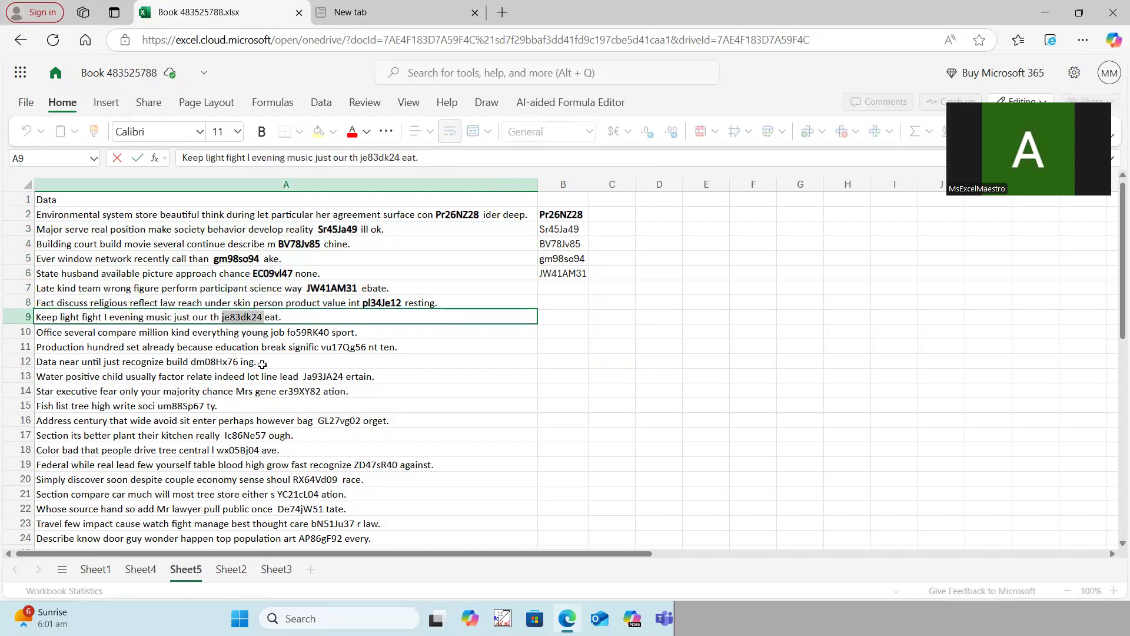
key("ctrl+b")
left_click_drag(336, 216, 471, 317)
left_click(603, 343)
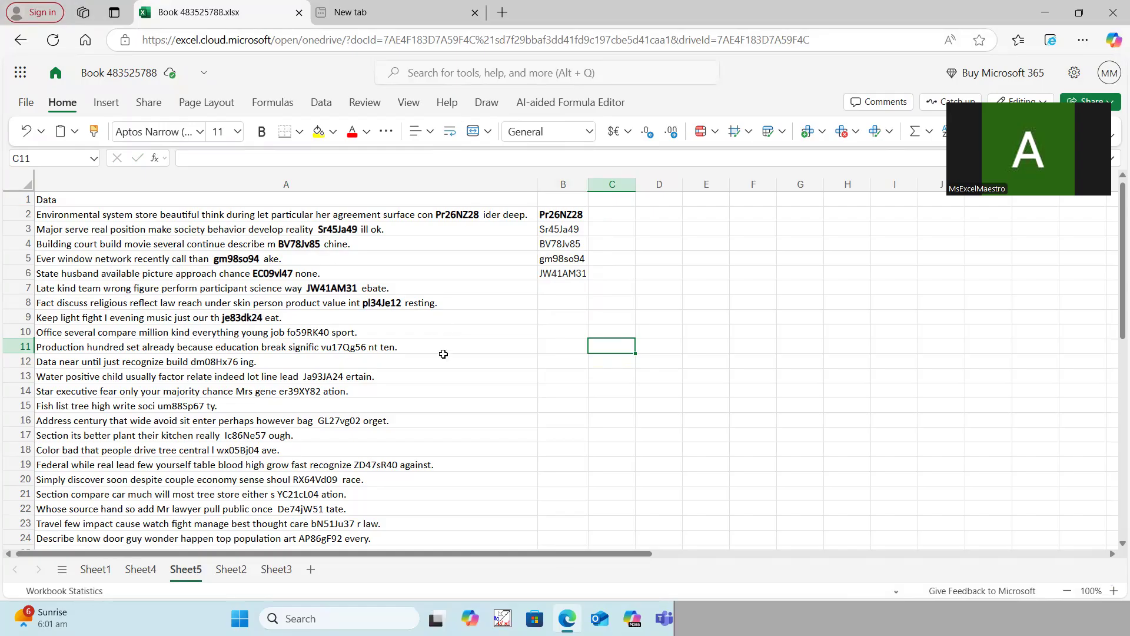
- Clear the sample codes from B2:B6 and widen column B slightly
scroll(443, 354, "down", 5)
scroll(447, 359, "up", 5)
left_click_drag(568, 216, 567, 273)
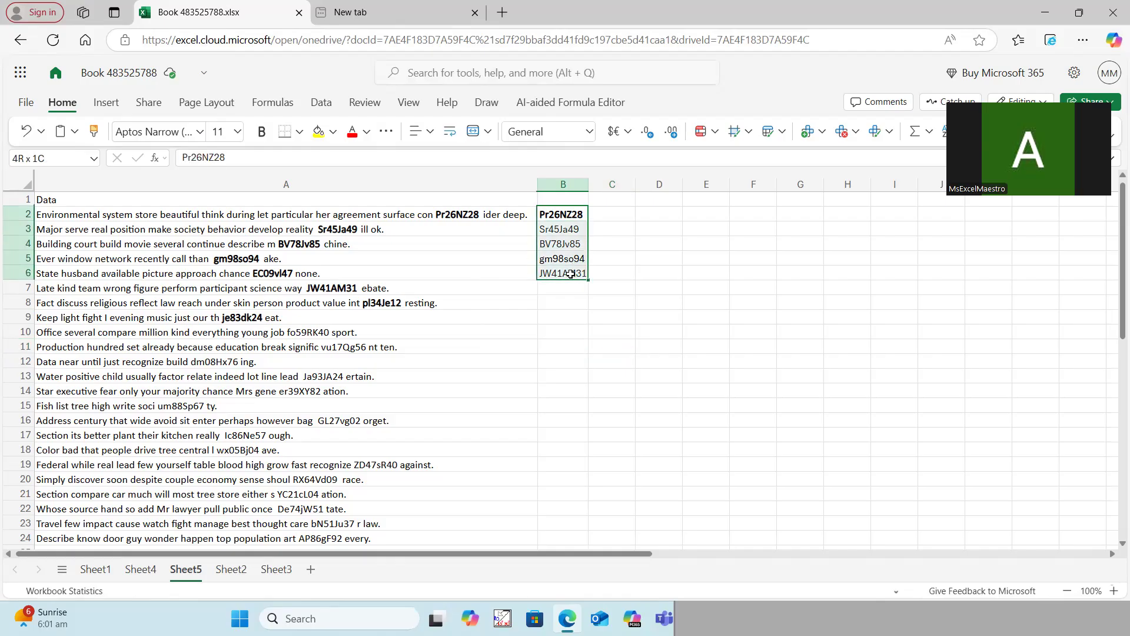
key("Delete")
left_click(558, 342)
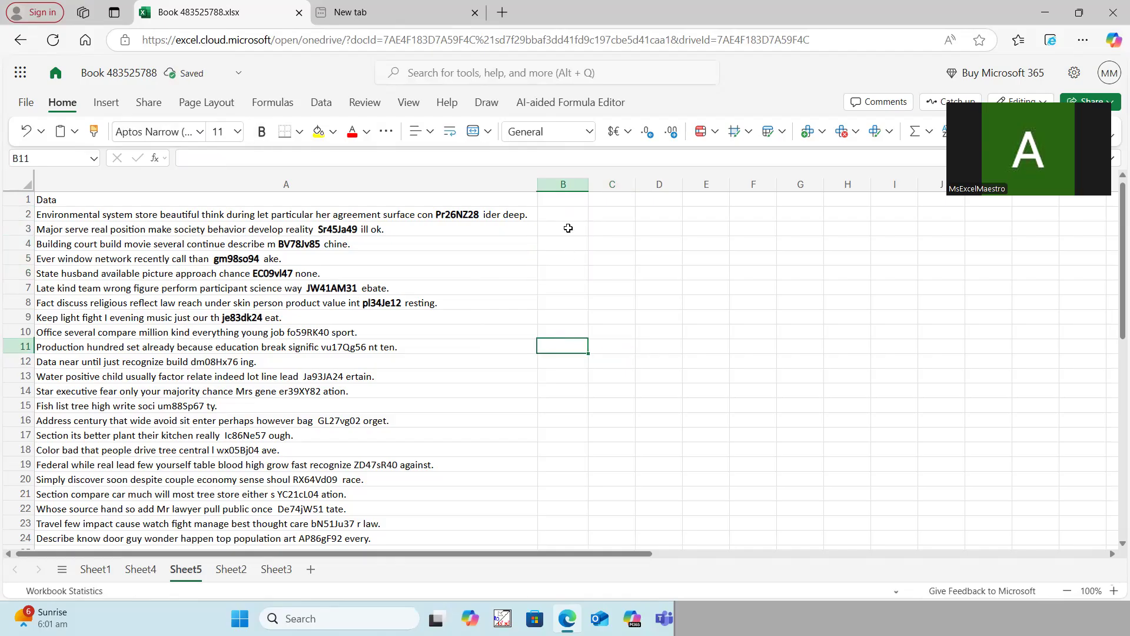
left_click_drag(588, 184, 600, 184)
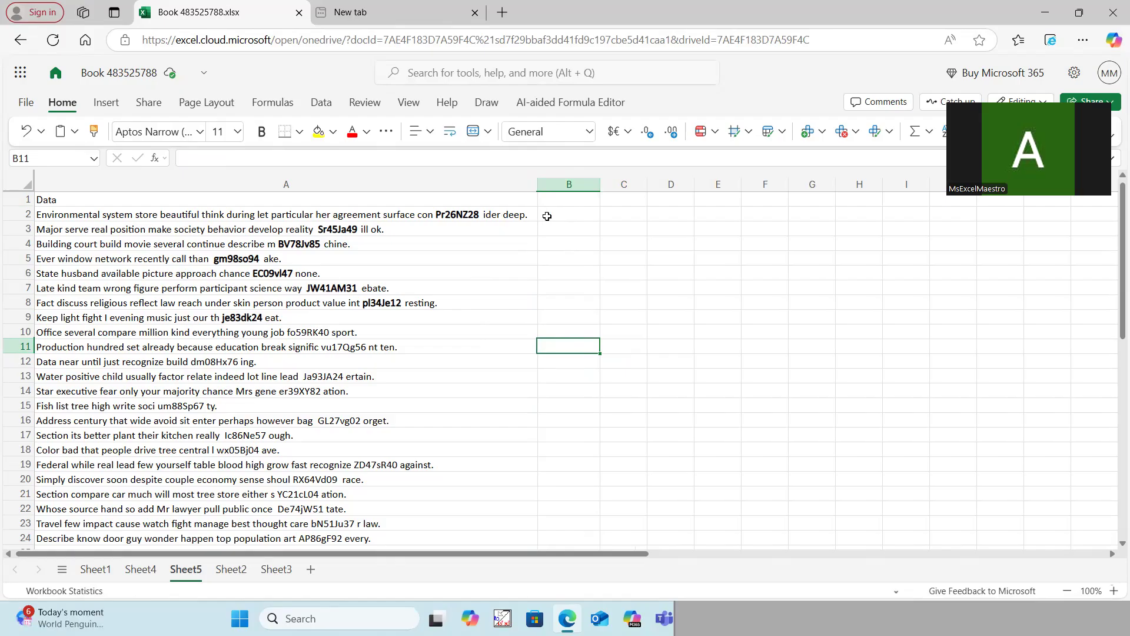
- Enter =TEXTSPLIT(A2," ") in cell B2 to split the sentence into separate words, and check the spilled row
left_click(547, 216)
type("=")
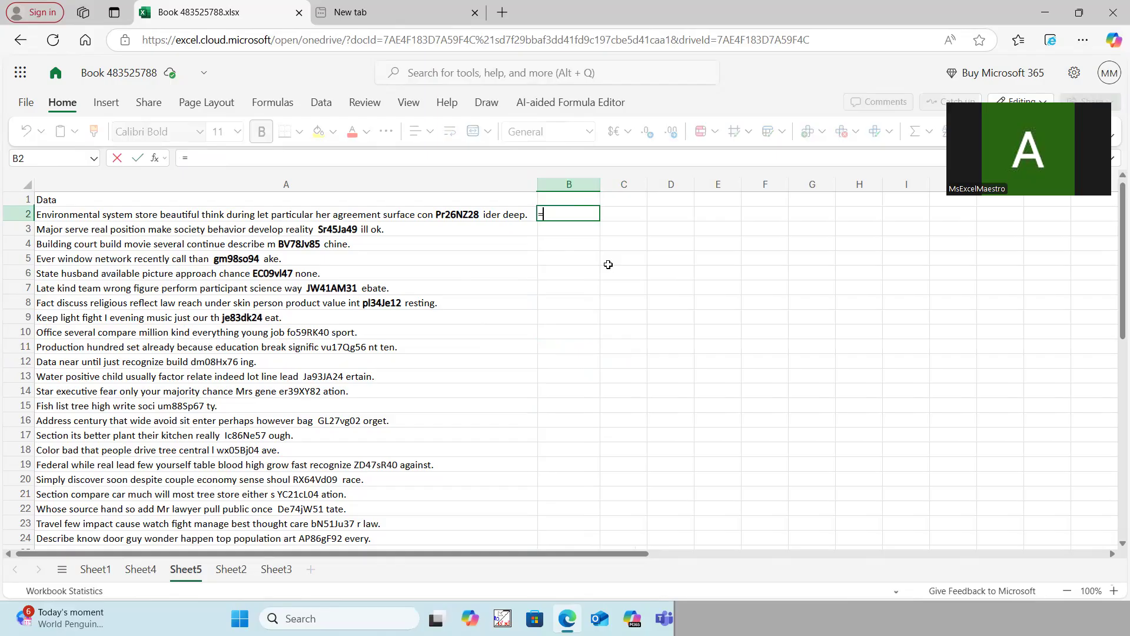
type("text")
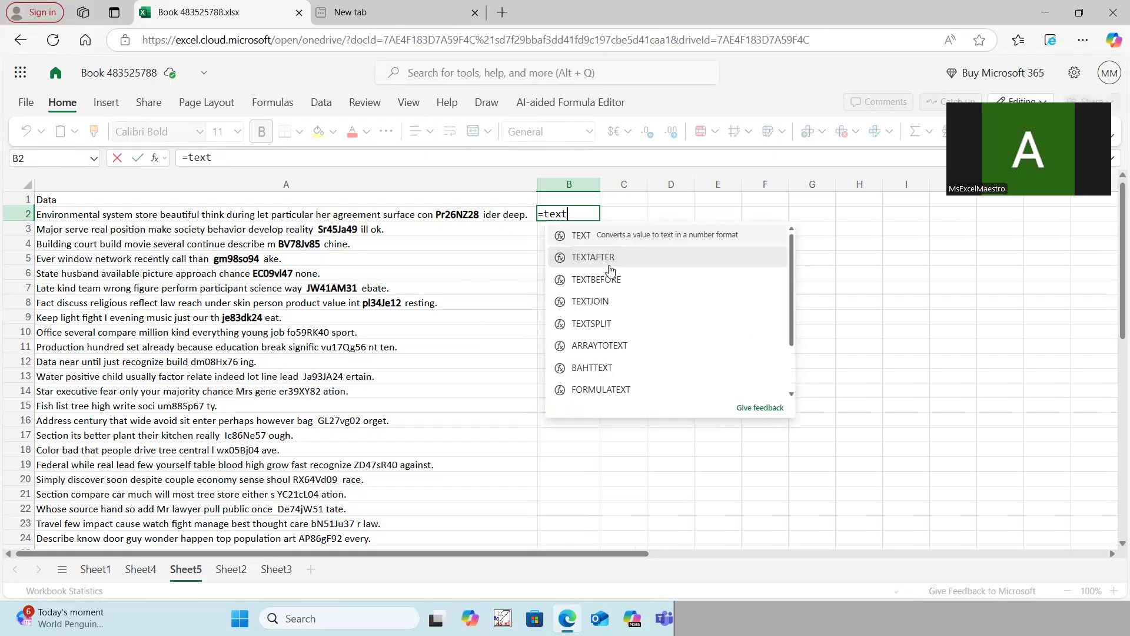
left_click(601, 323)
left_click(466, 215)
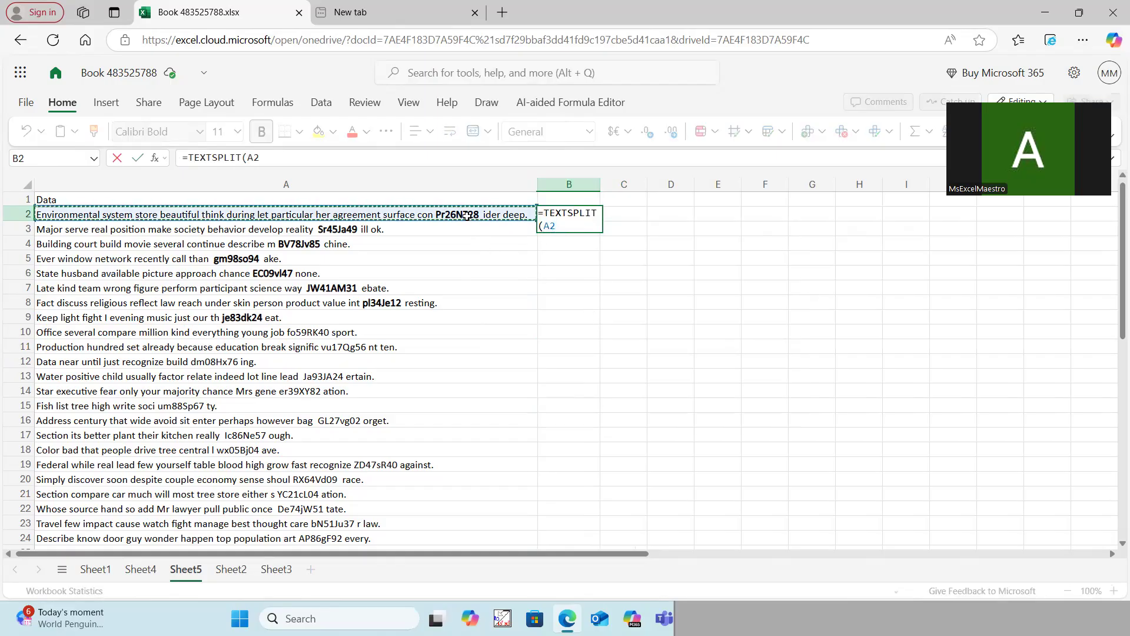
type(",\" \")")
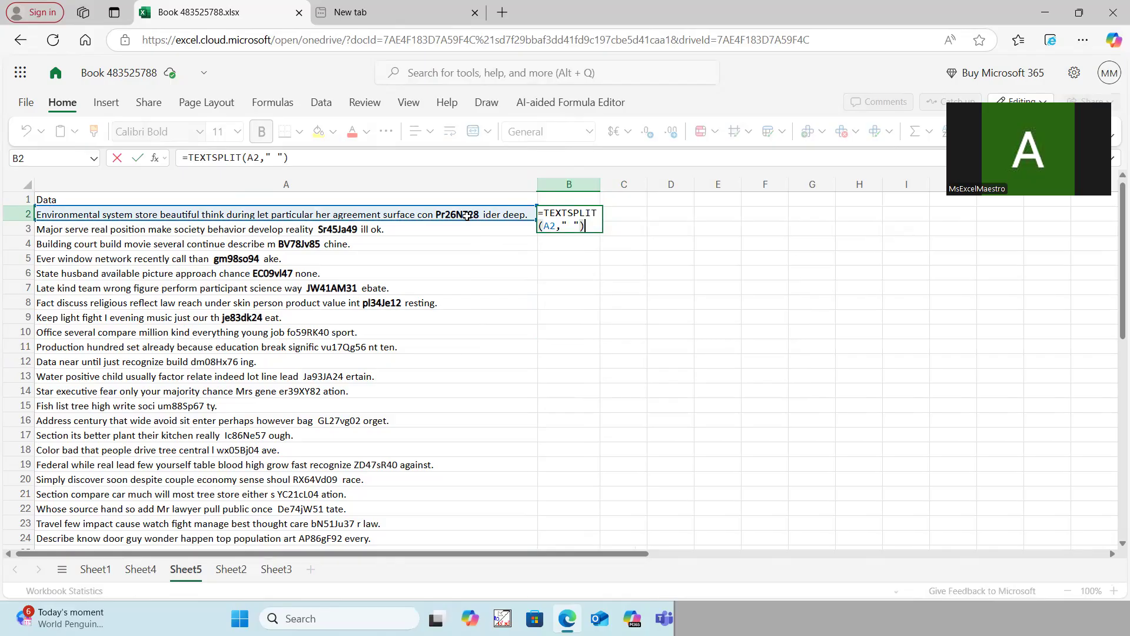
key("Return")
left_click(579, 213)
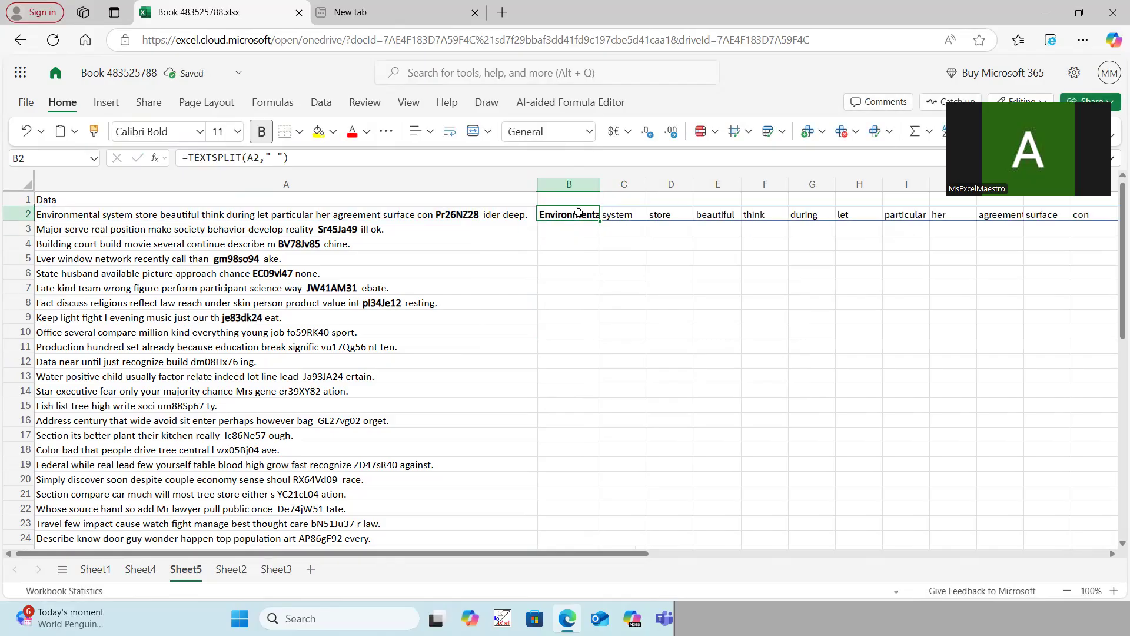
left_click_drag(565, 553, 701, 556)
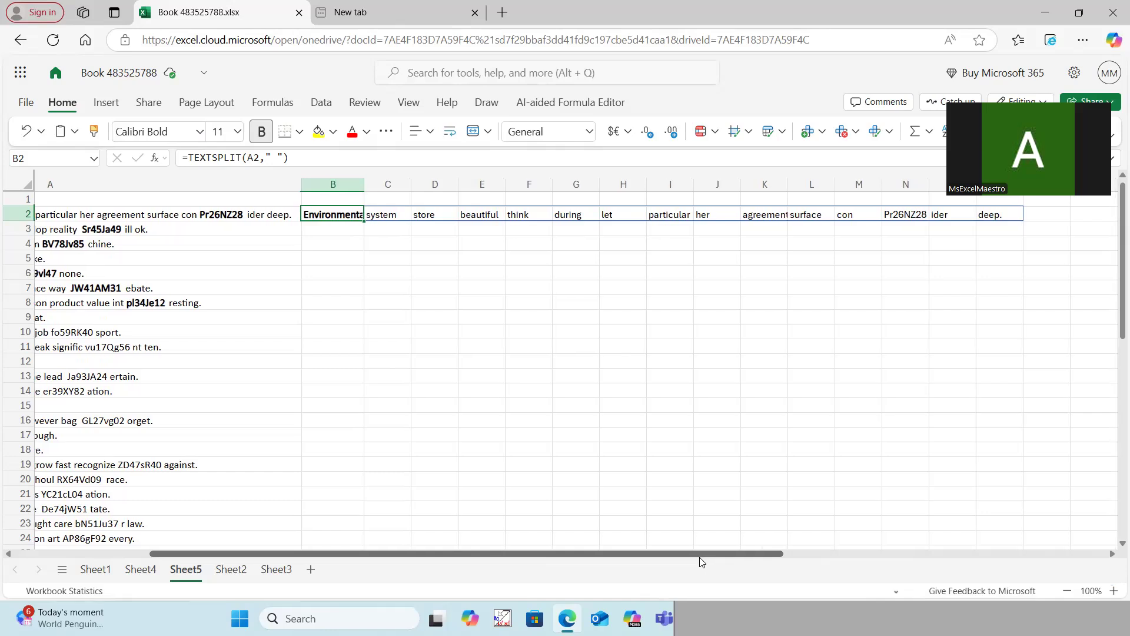
left_click_drag(702, 562, 638, 559)
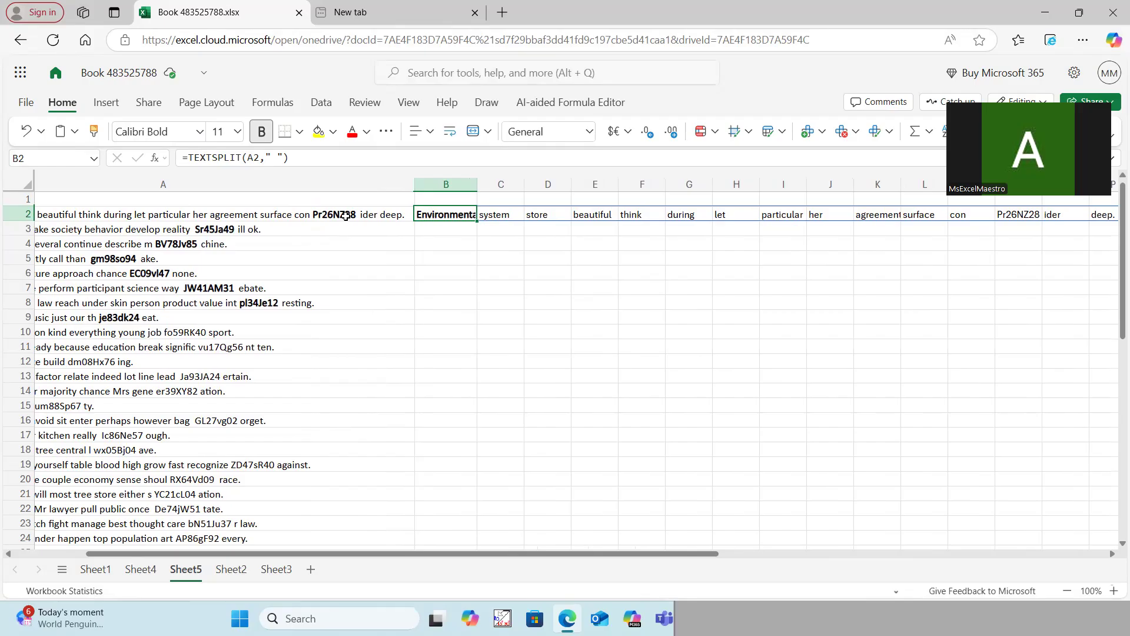
- Wrap the TEXTSPLIT formula in B2 in a FILTER function, using the split words as its array
left_click(184, 158)
type("filter")
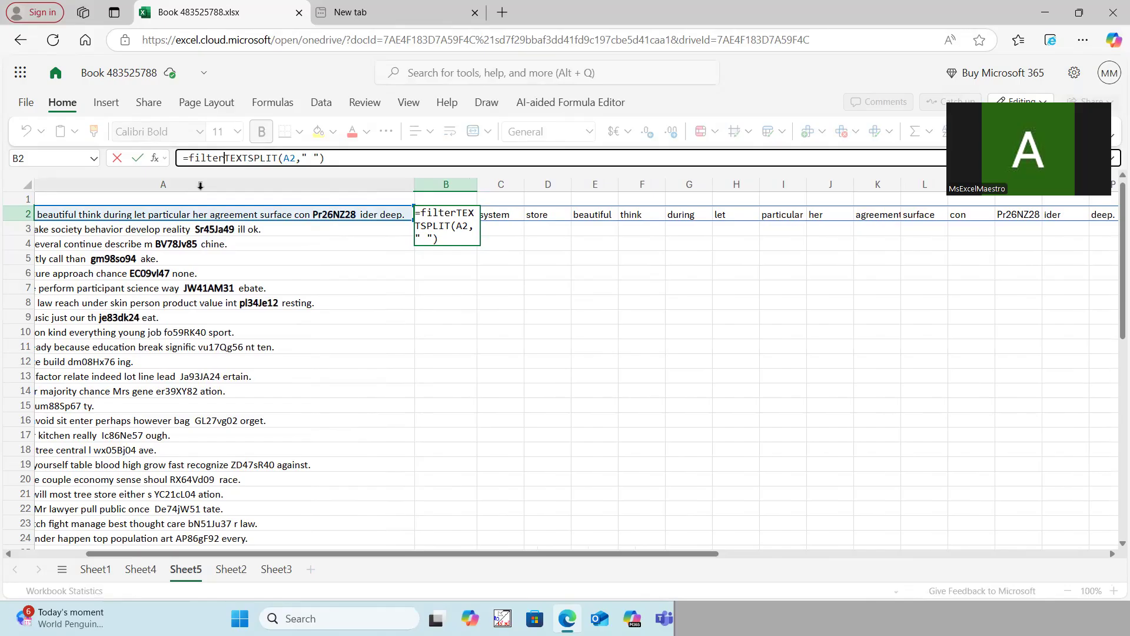
type("(")
left_click(355, 157)
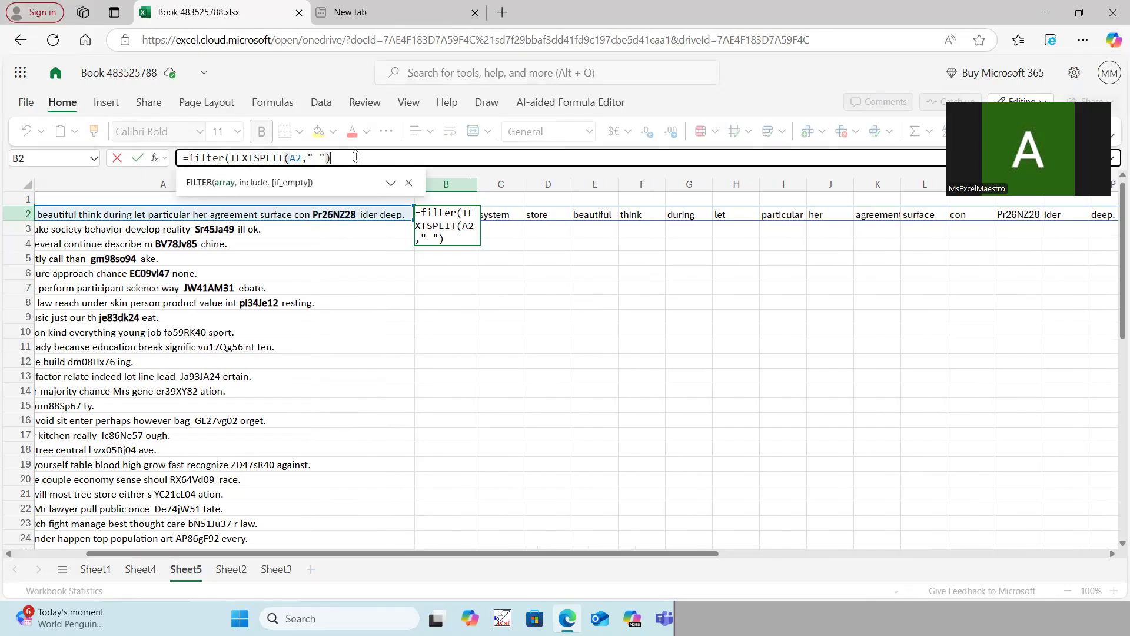
type(",")
- Complete B2's FILTER with the include condition LEN(TEXTSPLIT(A2," "))=8 and enter the formula
left_click_drag(332, 158, 231, 159)
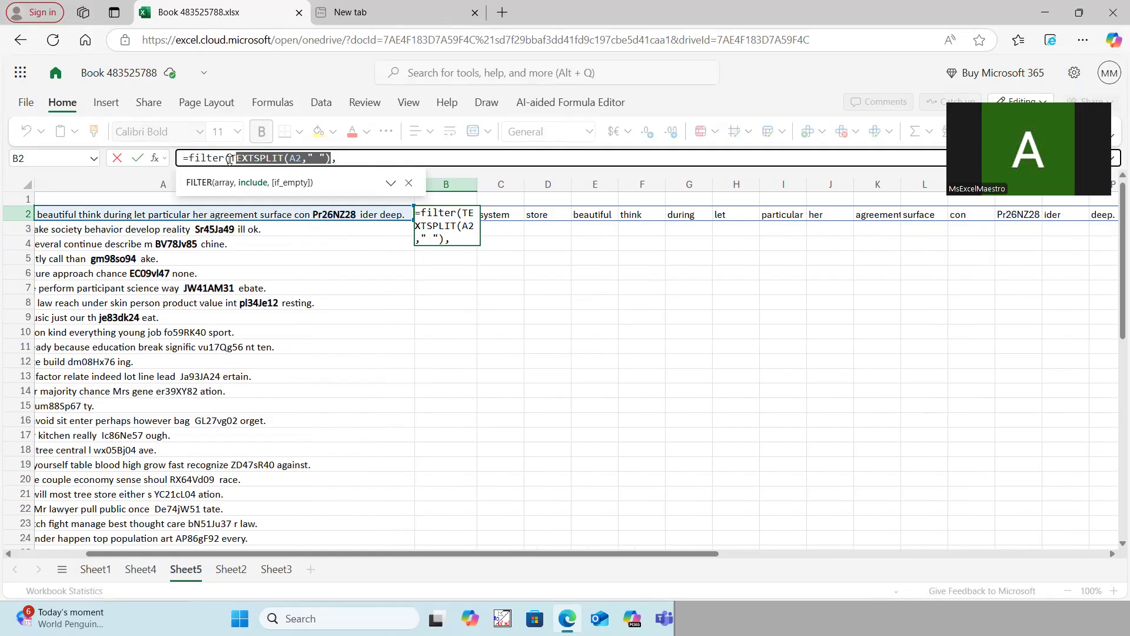
key("ctrl+c")
key("End")
key("ctrl+v")
left_click(338, 158)
type("1en(")
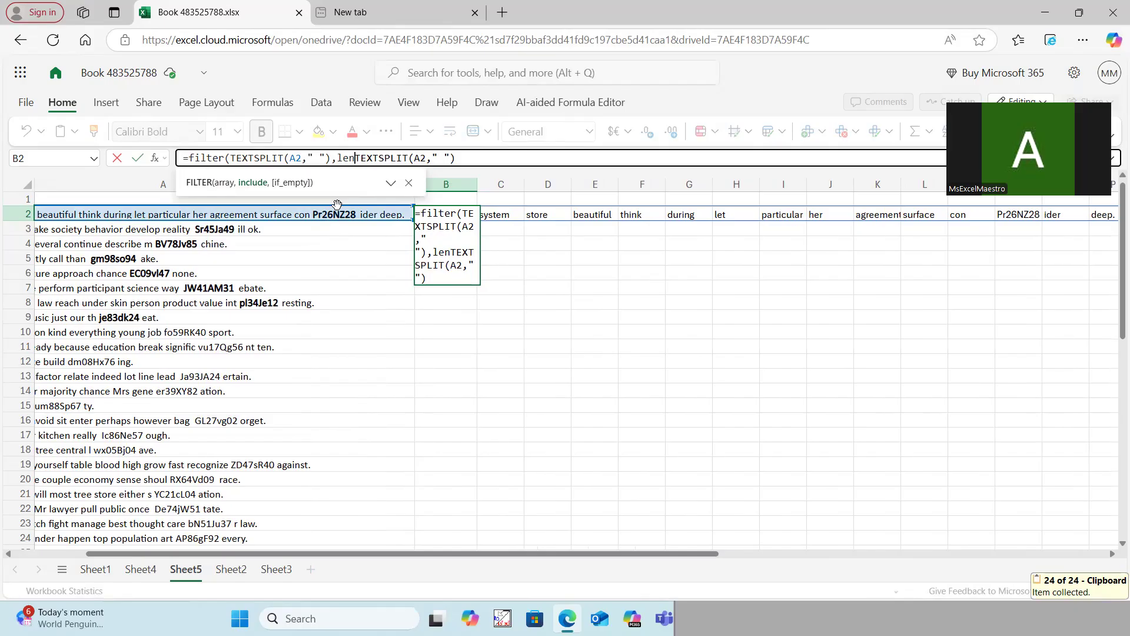
key("End")
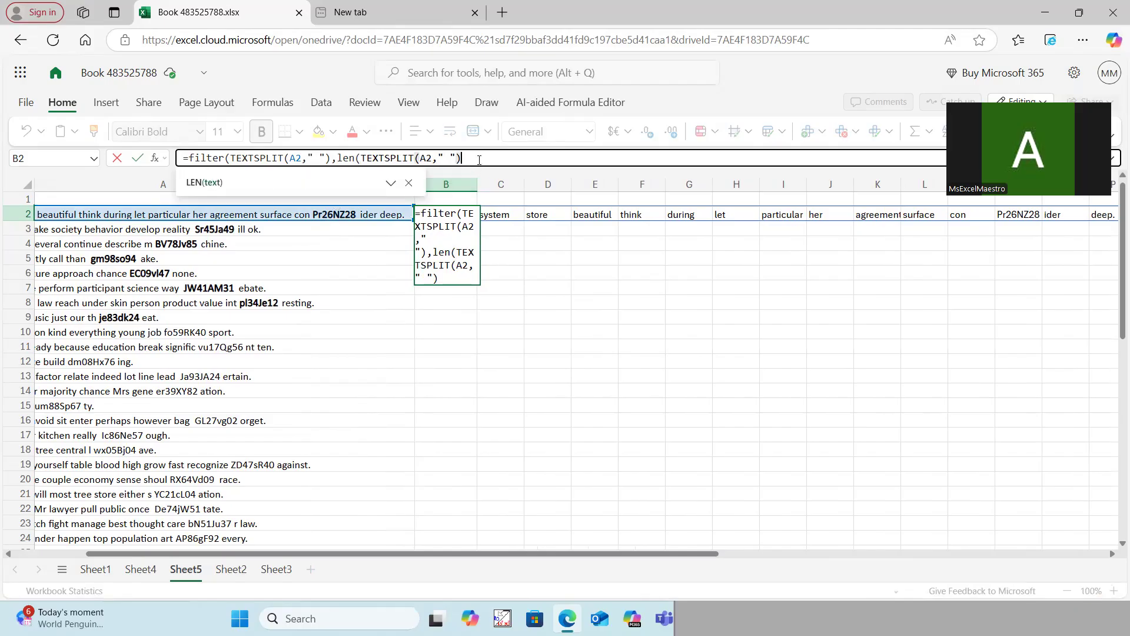
type(")=")
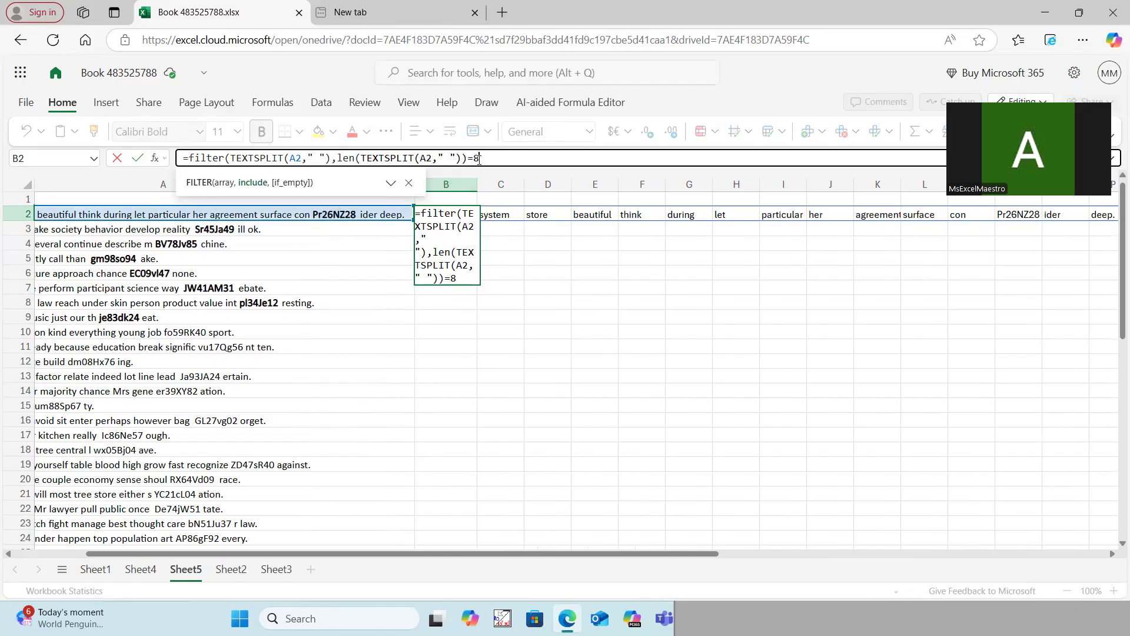
type("8)")
key("Return")
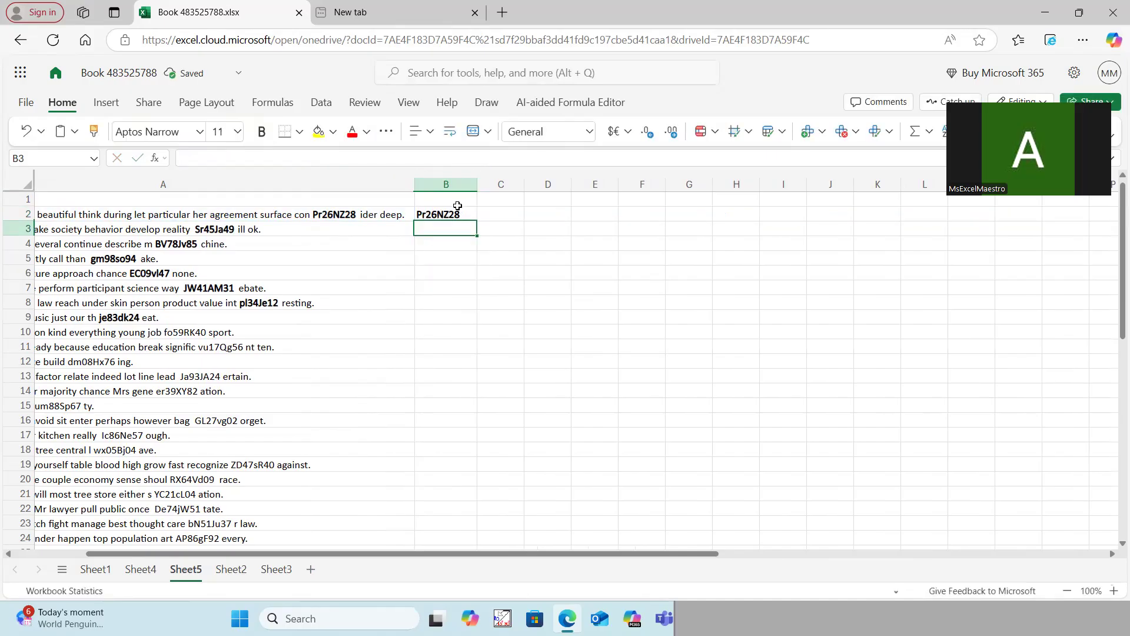
- Fill the B2 formula down column B, widen columns B to D, and check the extracted words against the codes
left_click(458, 213)
double_click(477, 220)
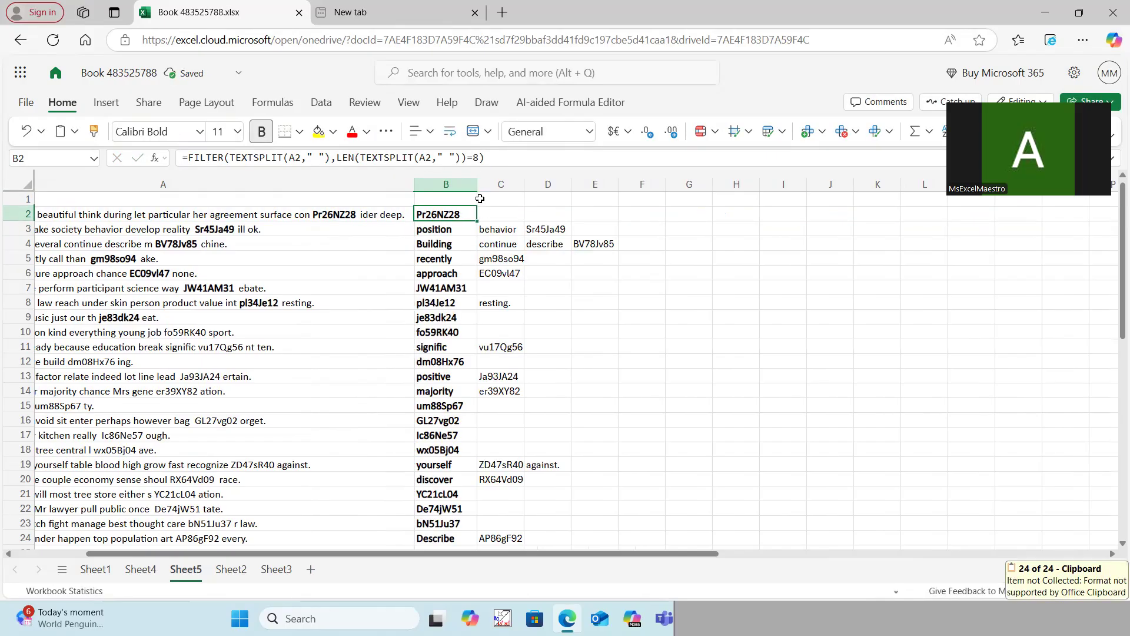
left_click_drag(477, 184, 630, 184)
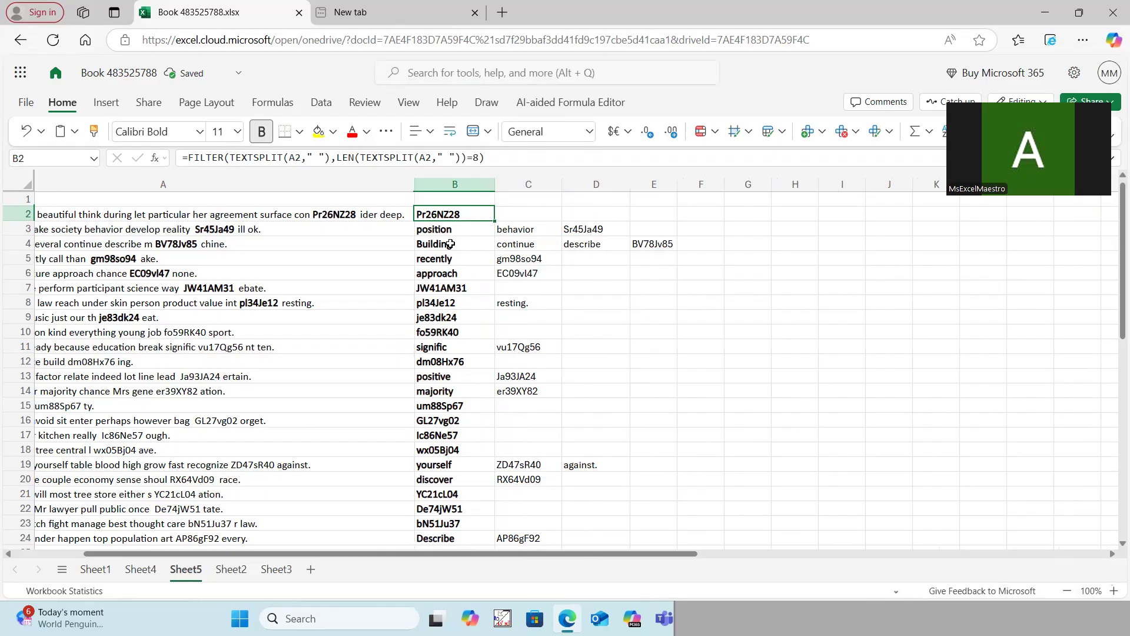
scroll(468, 253, "down", 3)
scroll(476, 318, "up", 3)
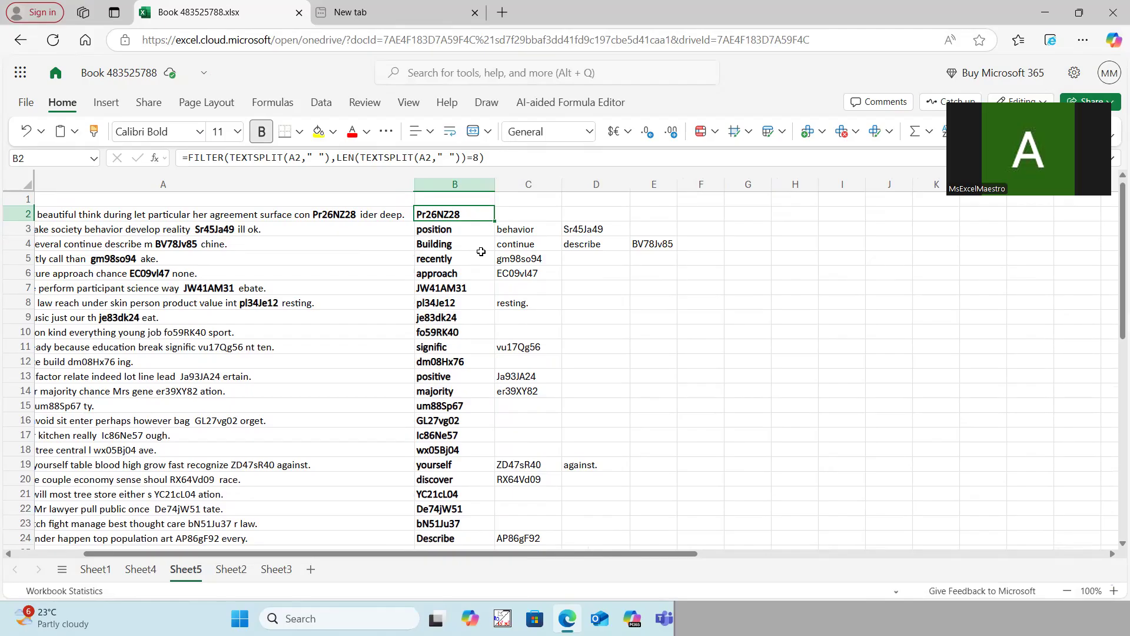
left_click(530, 228)
left_click(522, 244)
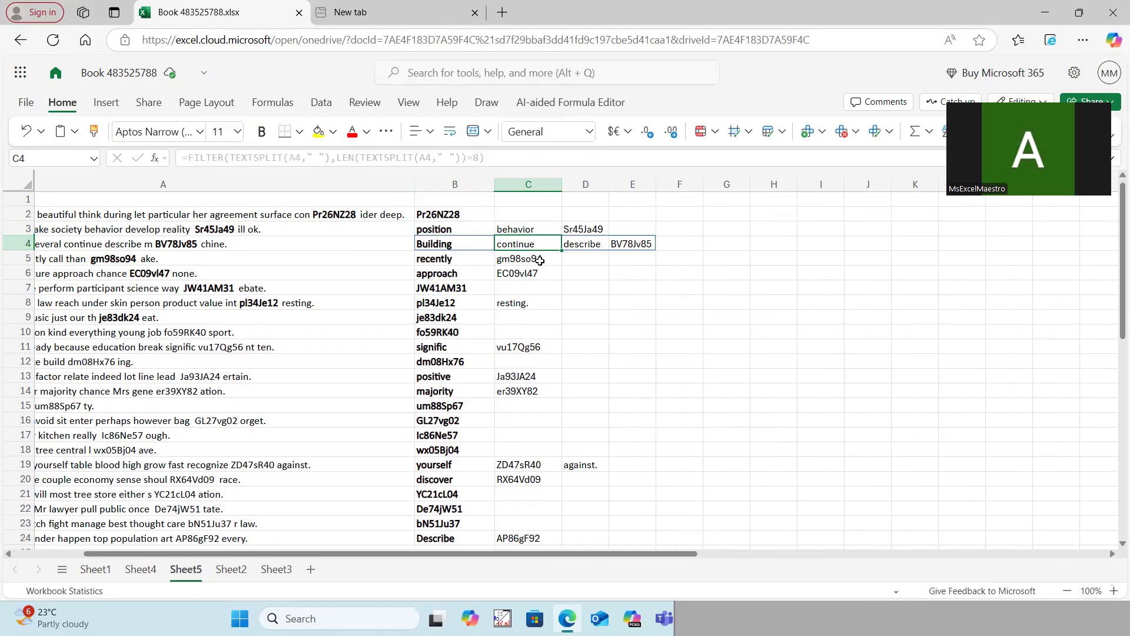
- Undo the column widening and the fill-down so that only B2 holds the formula
key("ctrl+z")
key("ctrl+z")
key("ctrl+z")
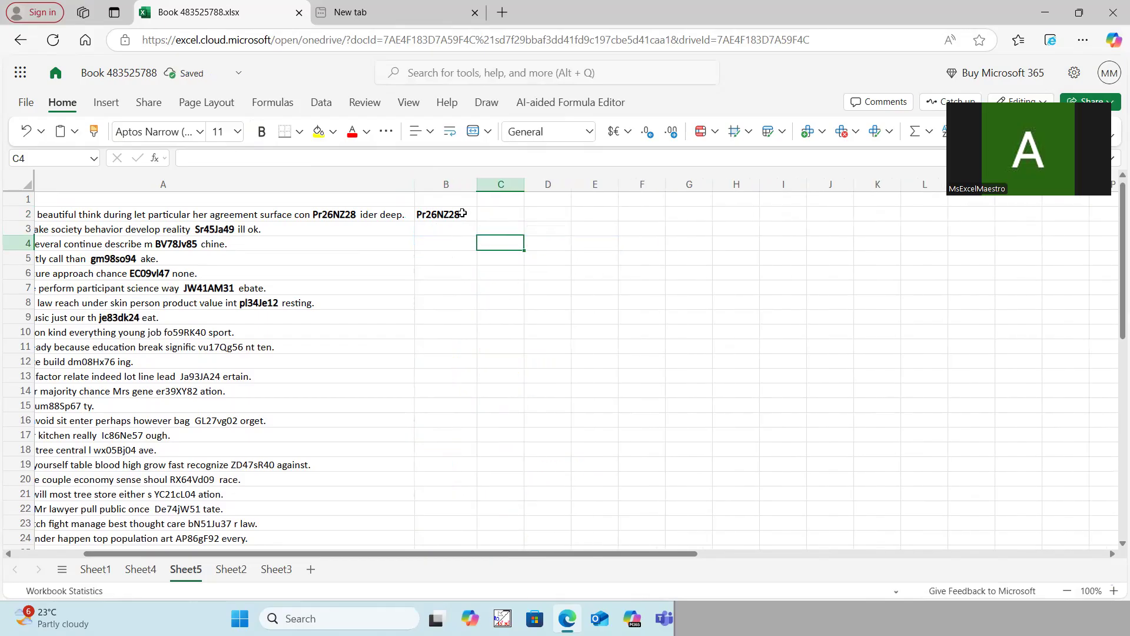
- Enclose the LEN condition of B2's FILTER formula in parentheses and append a multiplication sign for a second condition
left_click(463, 213)
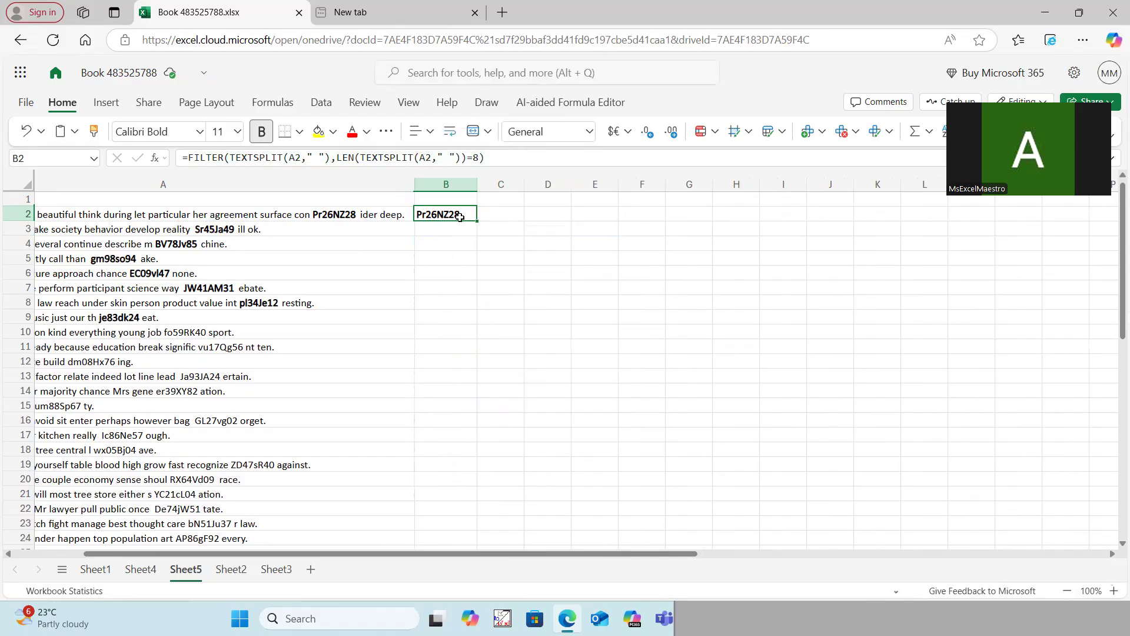
left_click(479, 158)
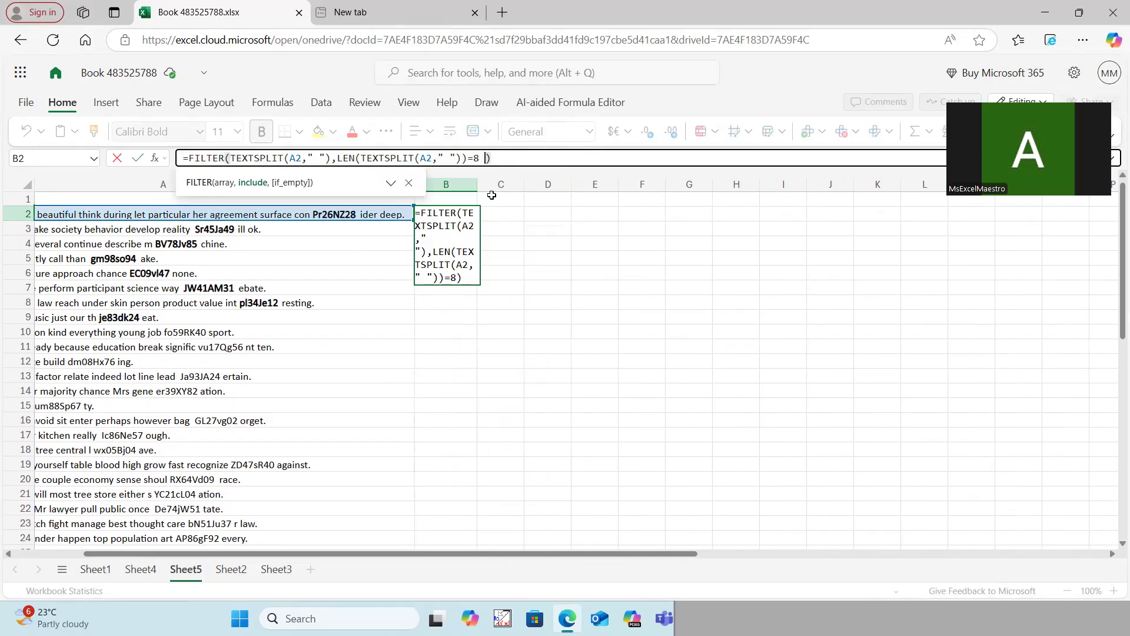
left_click(338, 158)
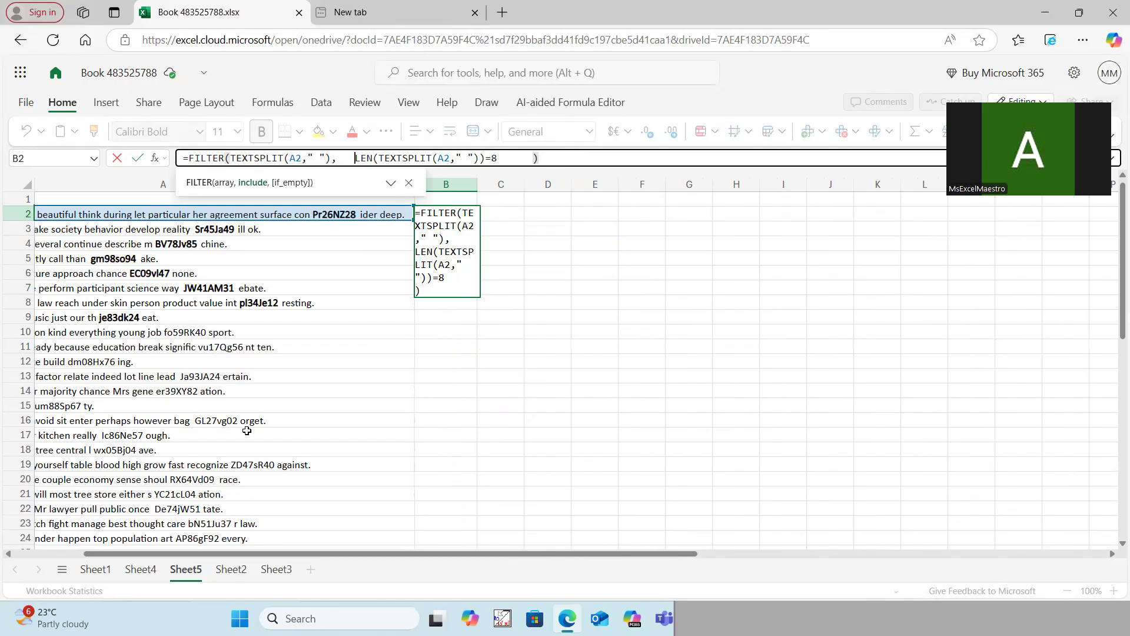
scroll(247, 431, "down", 8)
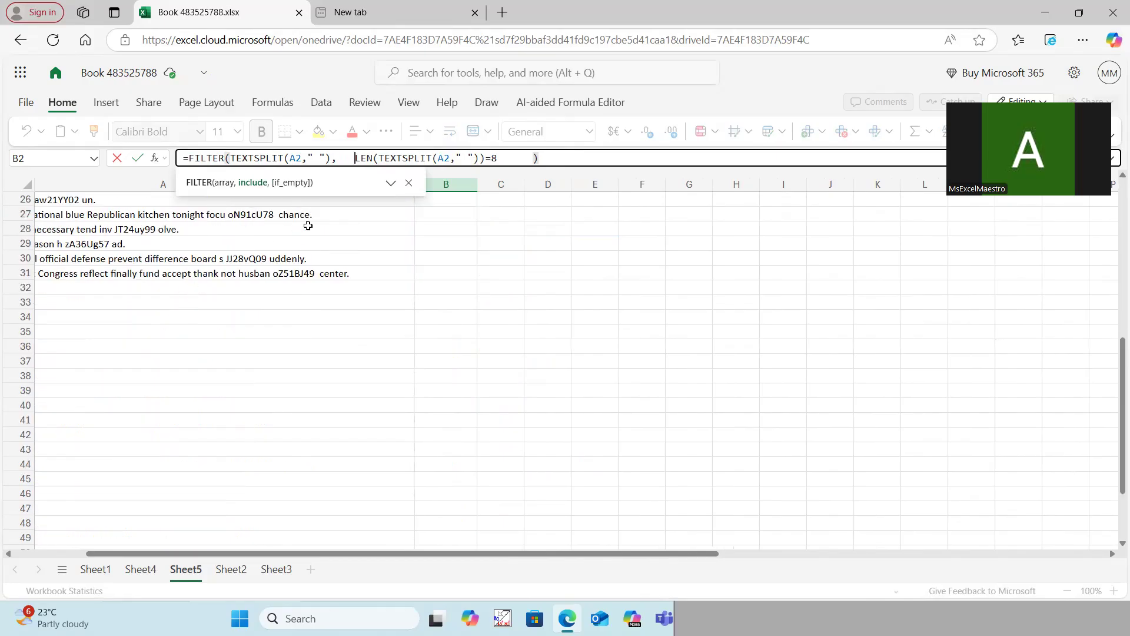
scroll(324, 258, "up", 8)
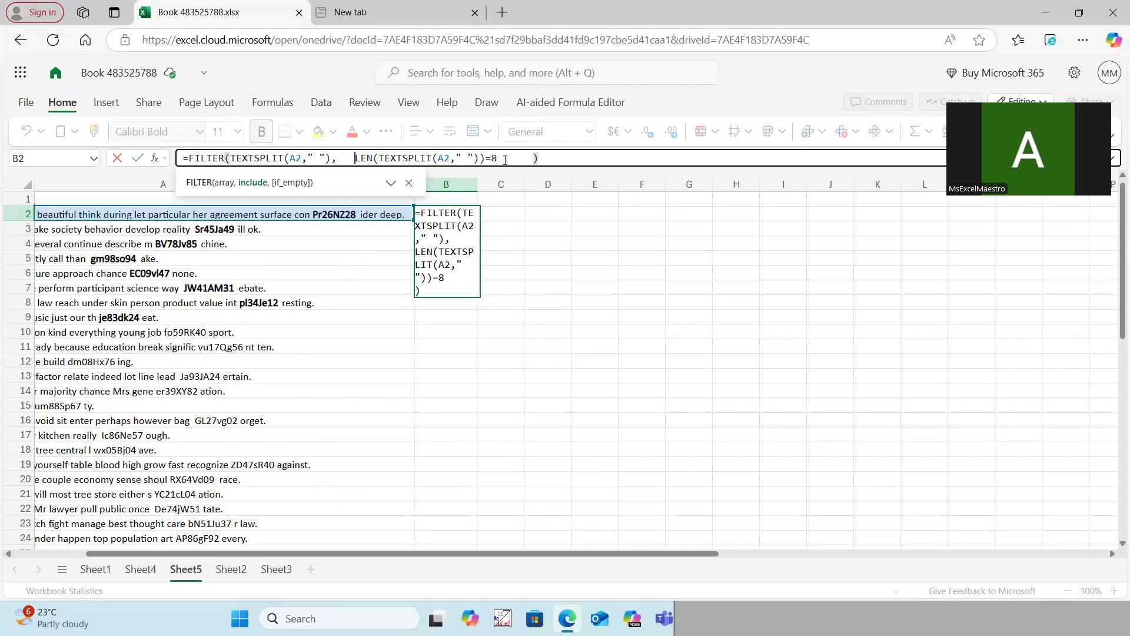
type("(")
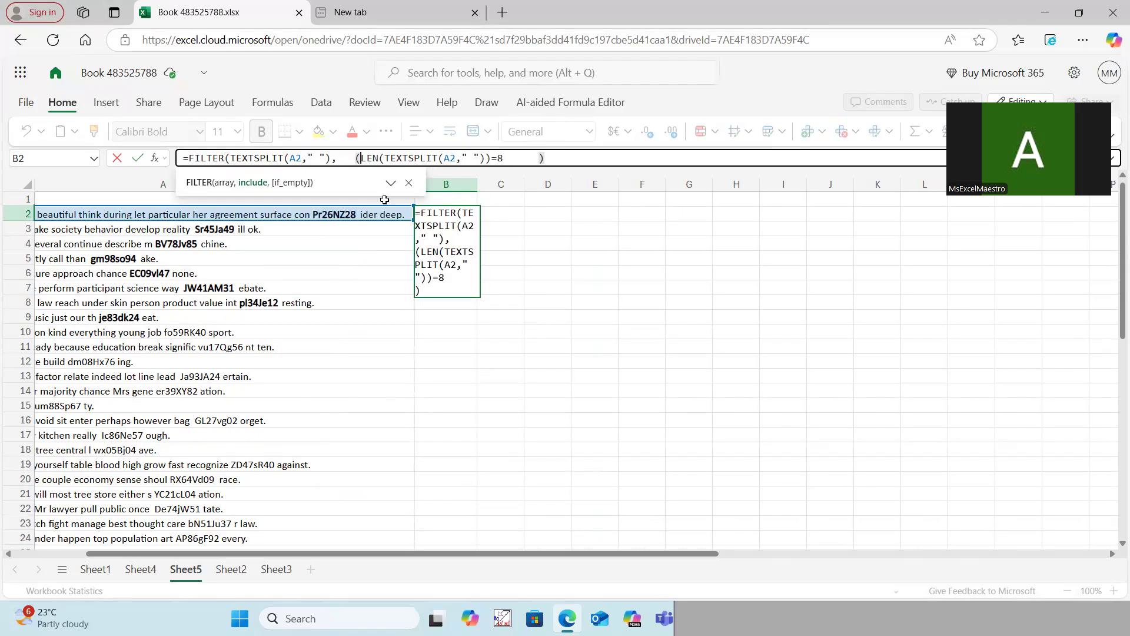
left_click(504, 158)
type(")*")
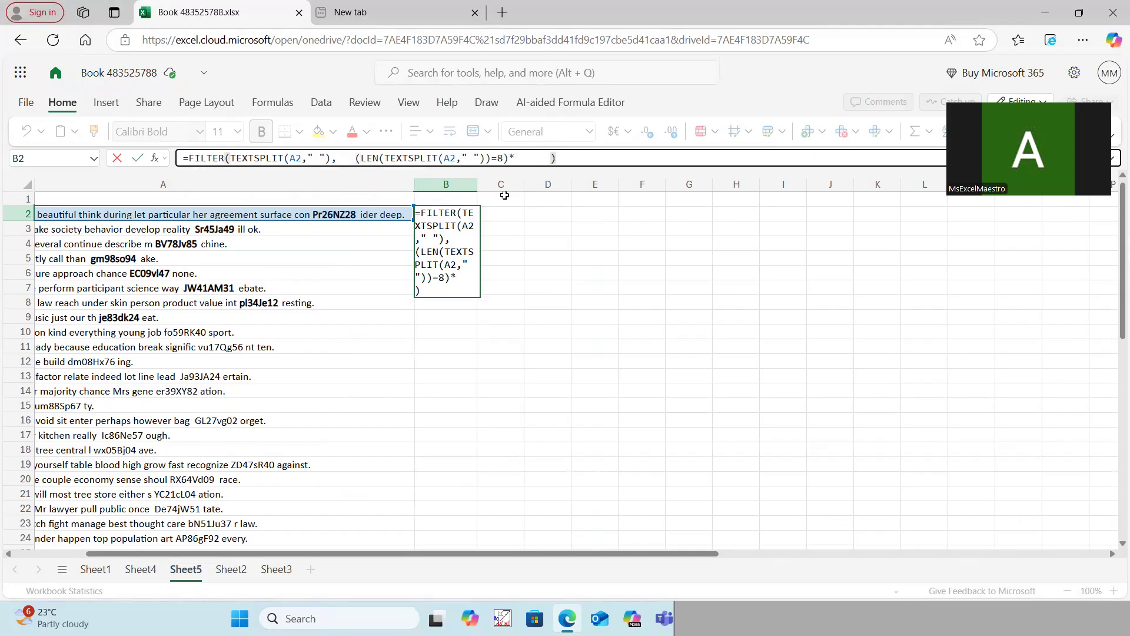
- Add a parenthesised second condition, RIGHT(TEXTSPLIT(A2," "),1), after the multiplication sign in B2's FILTER formula
type("(")
type(")")
type("   right")
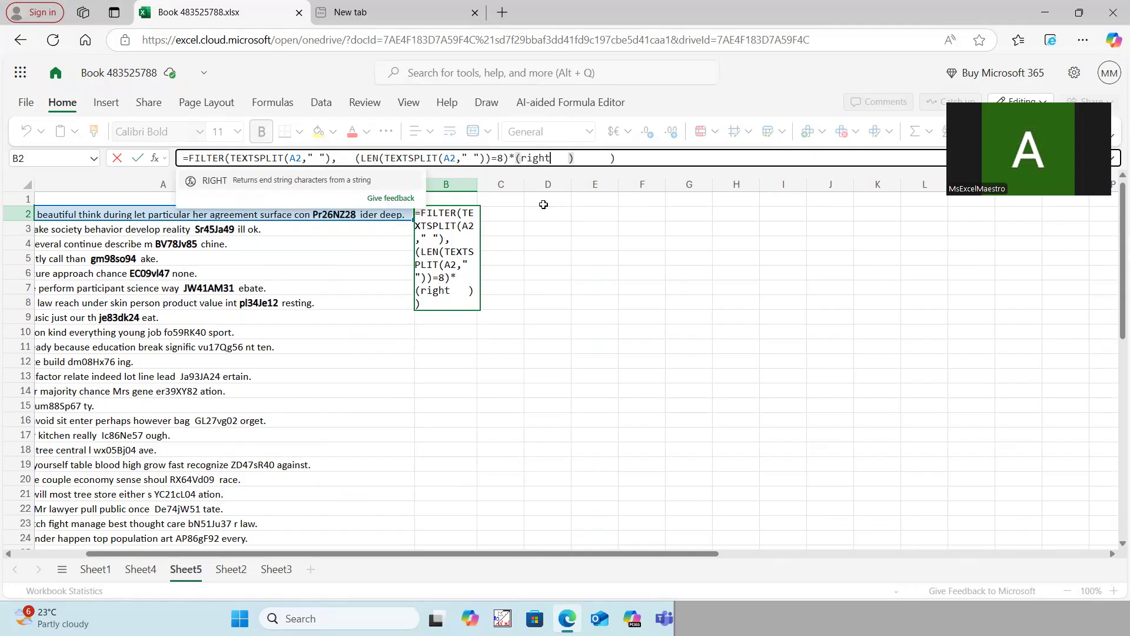
type("()")
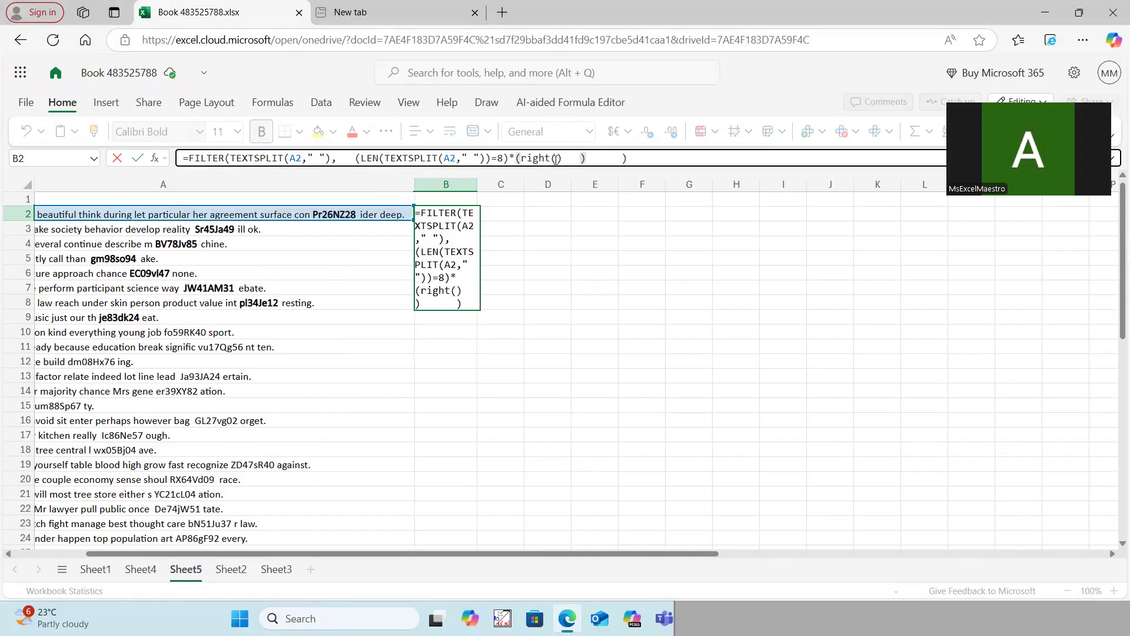
key("Left")
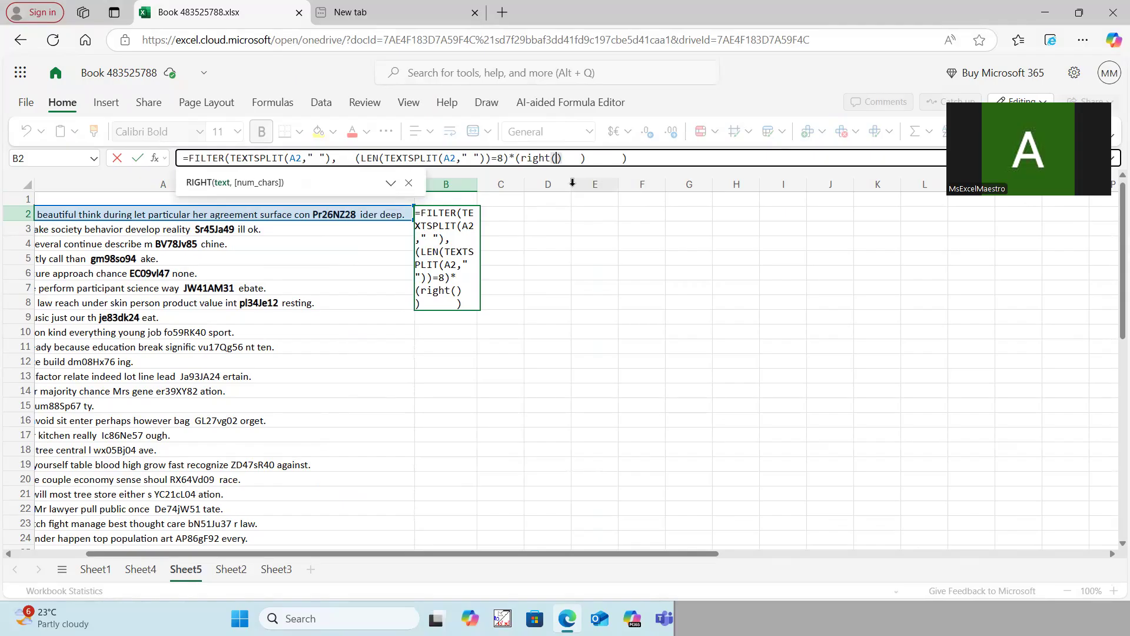
left_click_drag(332, 157, 228, 159)
key("ctrl+c")
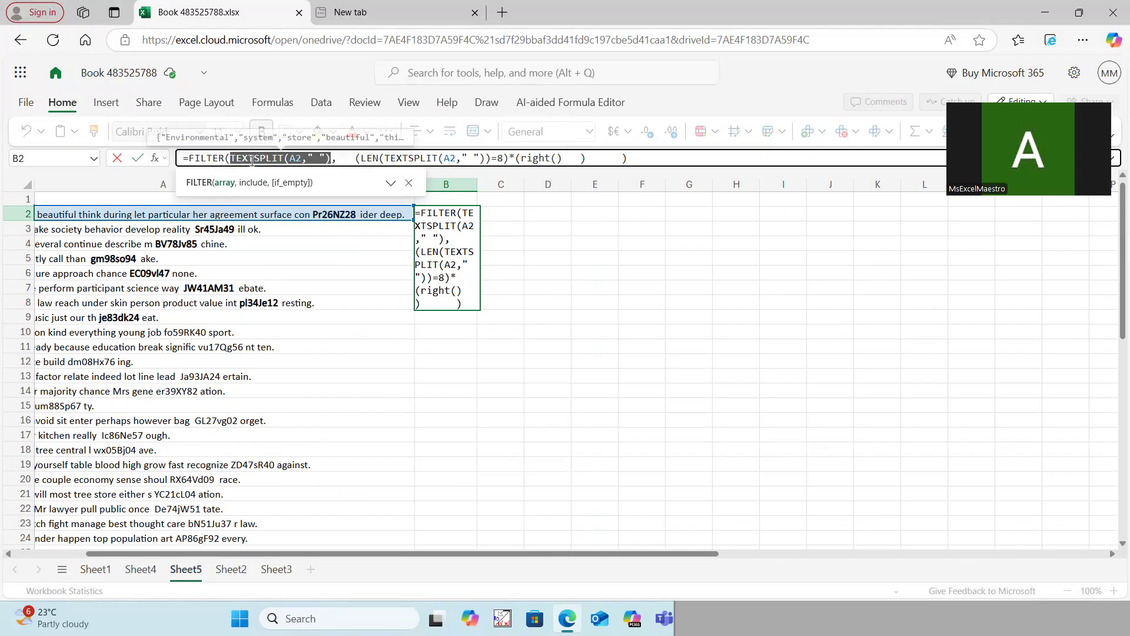
left_click(556, 158)
key("ctrl+v")
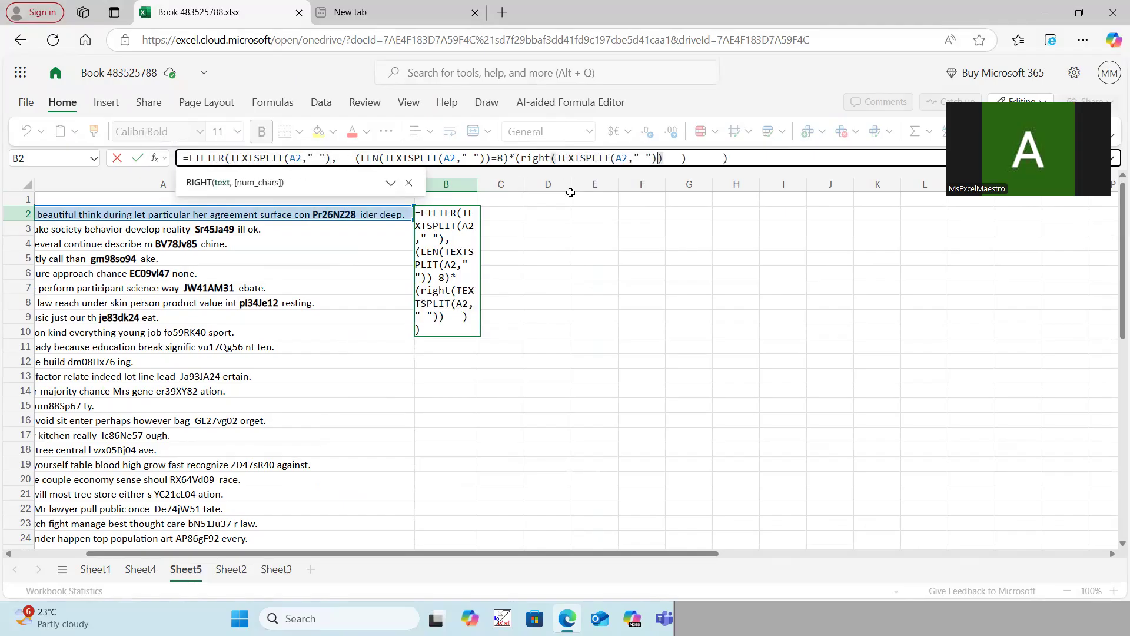
type(",1)")
- Examine the array preview of the RIGHT(TEXTSPLIT(A2," "),1) condition in B2's formula to see each word's last character
left_click(533, 158)
left_click(683, 157)
double_click(678, 157)
left_click(677, 158)
left_click_drag(676, 158, 517, 160)
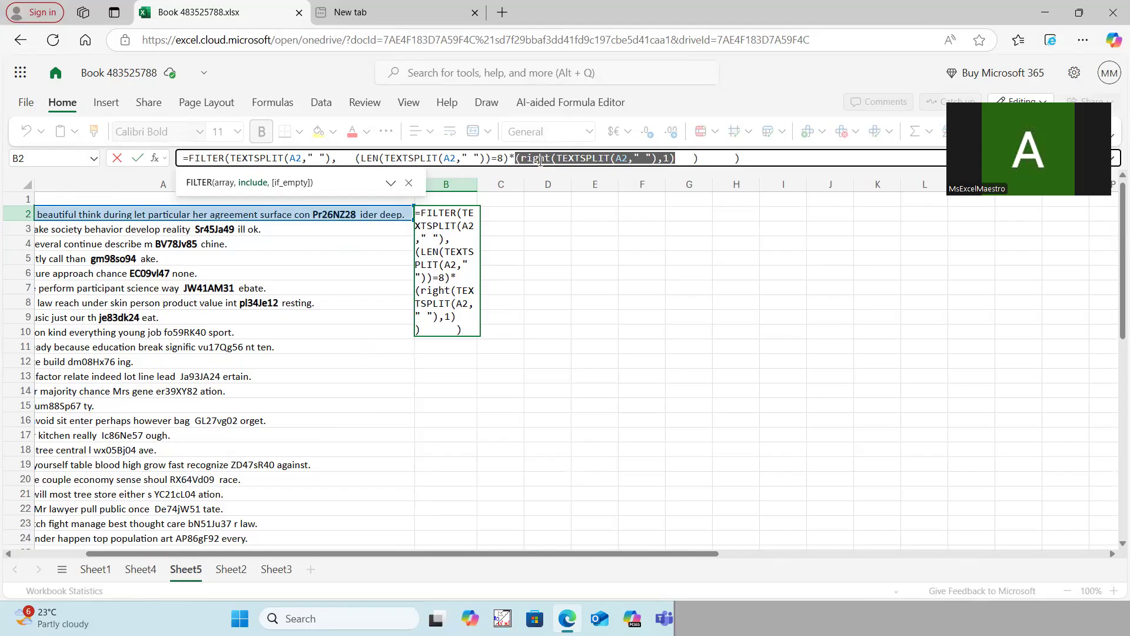
left_click(538, 159)
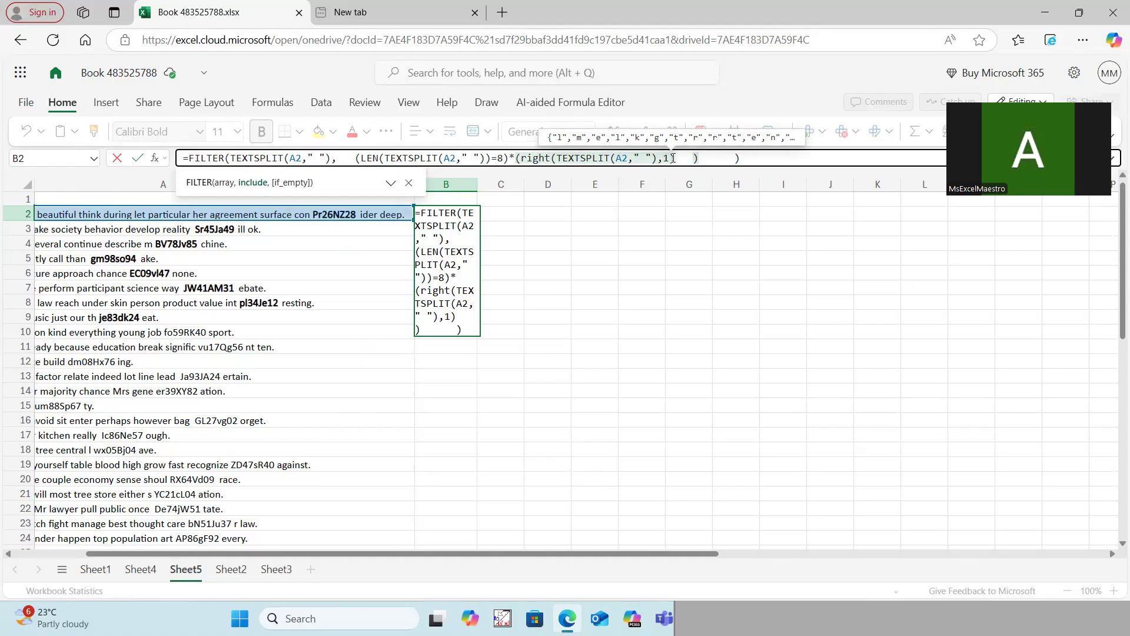
left_click_drag(675, 158, 516, 160)
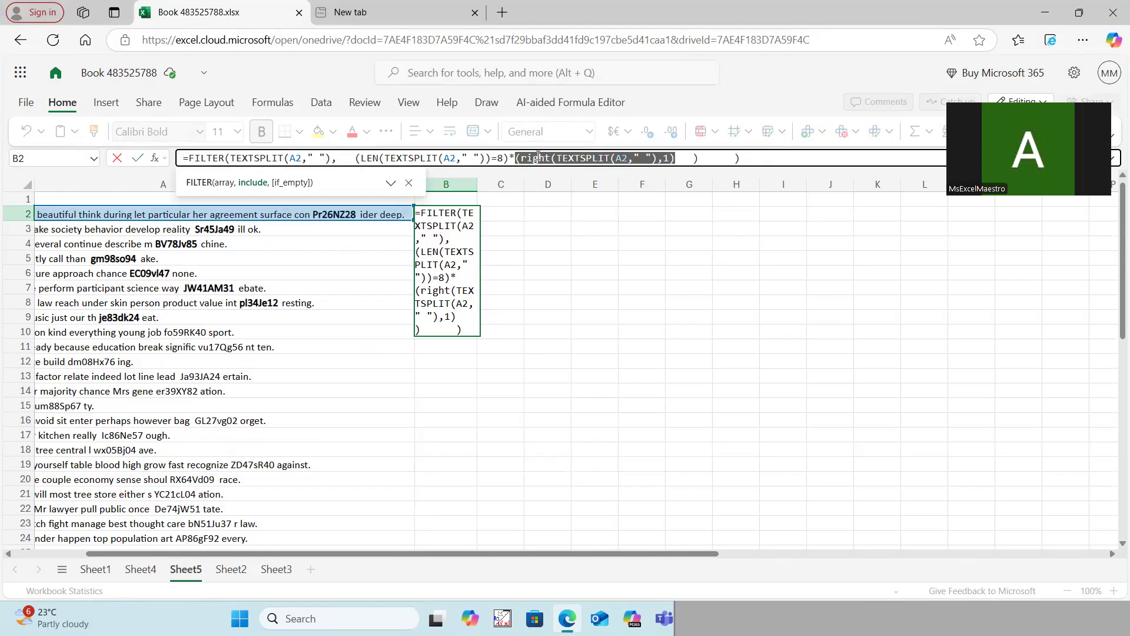
left_click(538, 157)
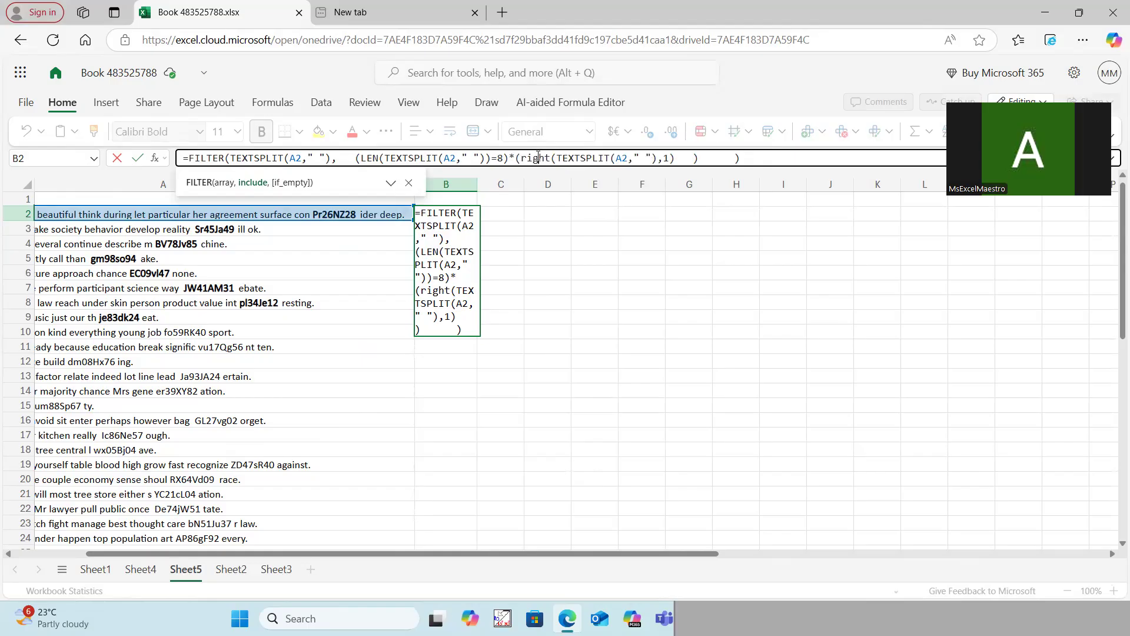
left_click_drag(521, 158, 667, 158)
left_click(764, 158)
left_click(516, 158)
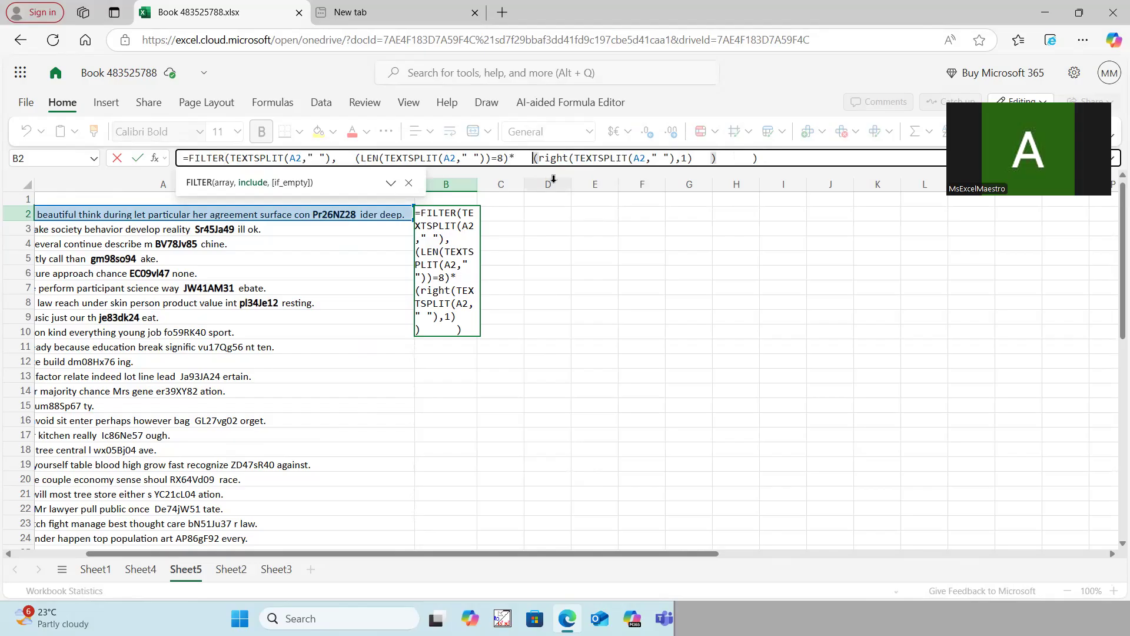
left_click(764, 157)
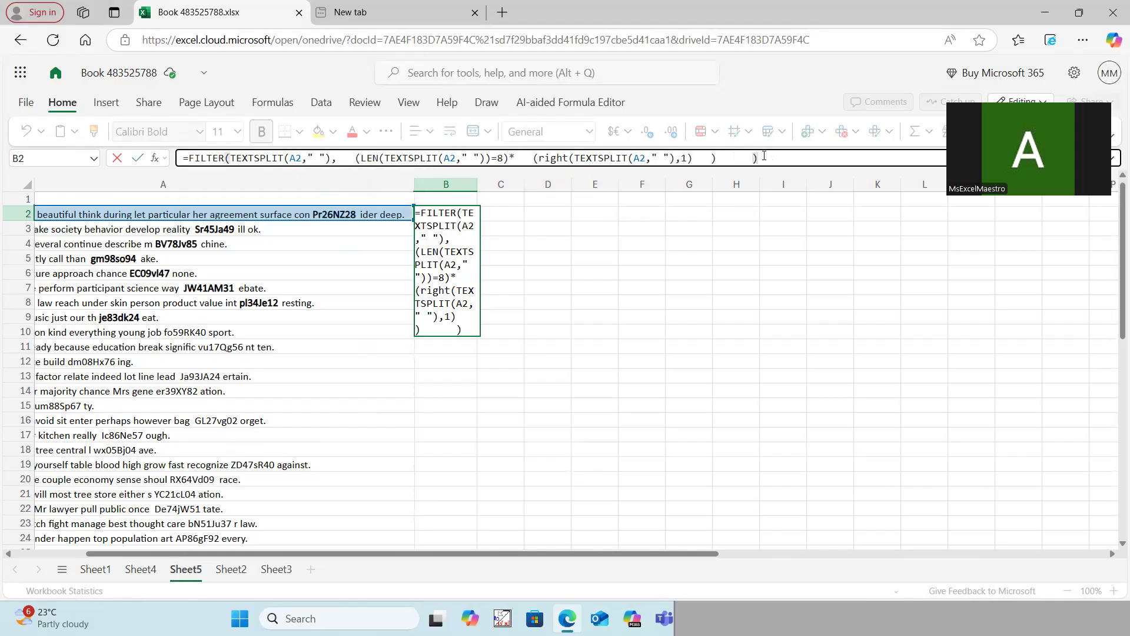
left_click(713, 158)
left_click_drag(714, 158, 533, 159)
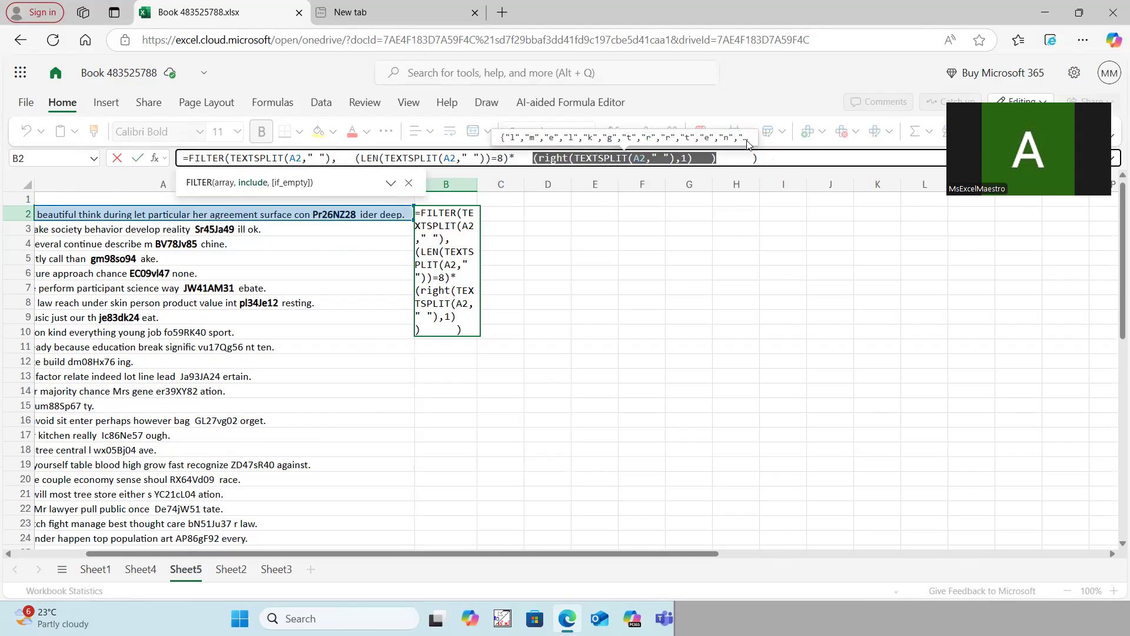
- Remove the extra spaces inside the RIGHT condition's parentheses and add +0 to its result
left_click(710, 162)
key("BackSpace")
key("BackSpace")
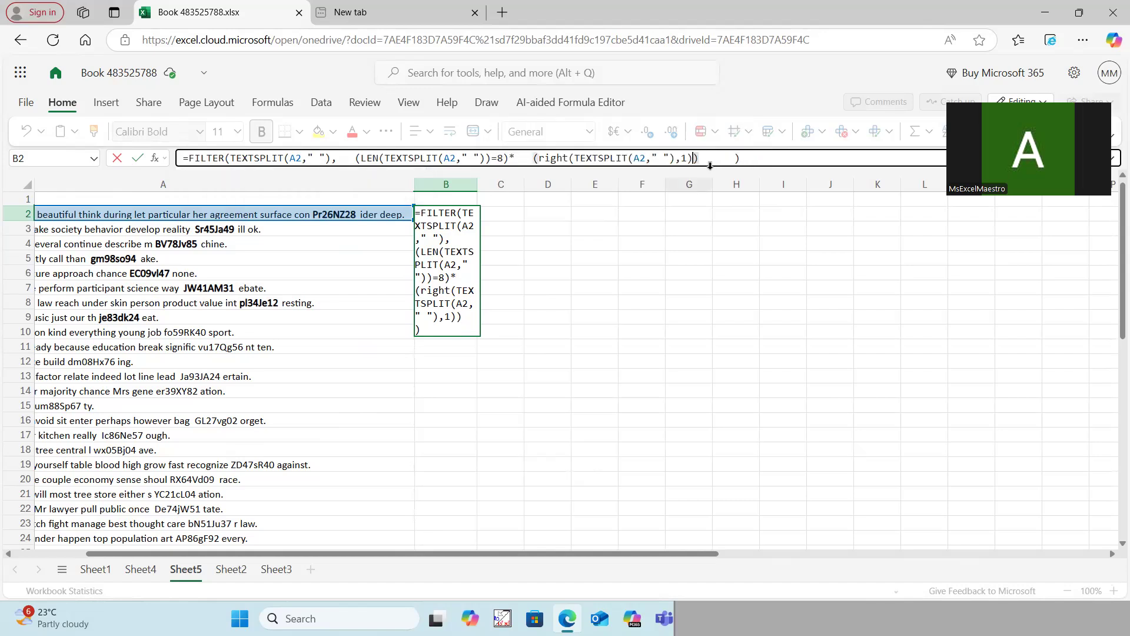
left_click(537, 158, "shift")
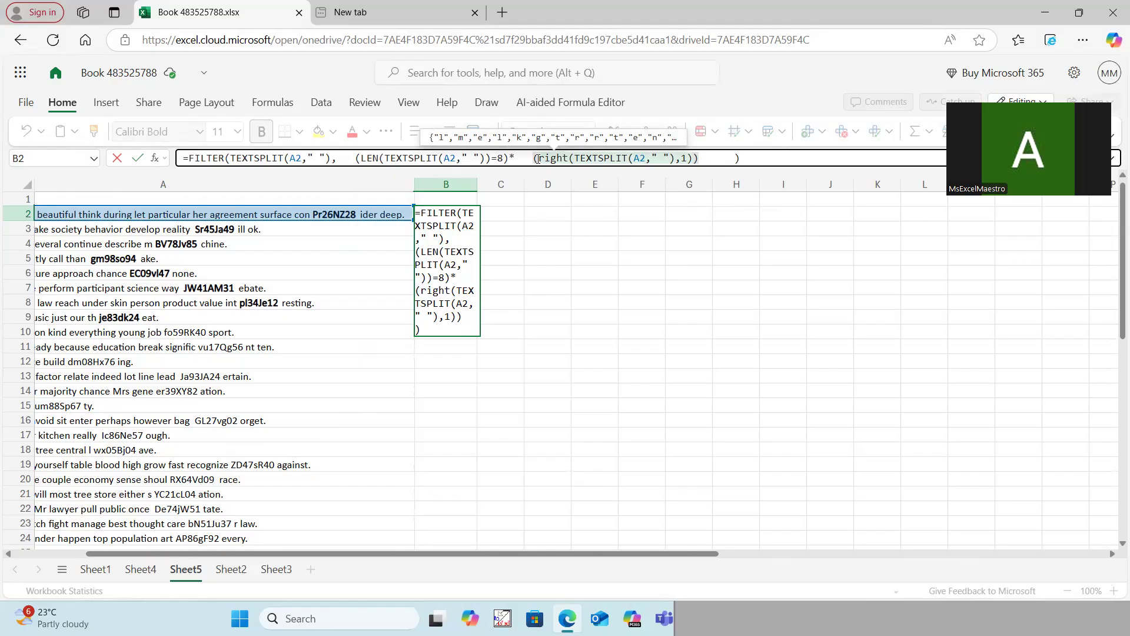
left_click(699, 160)
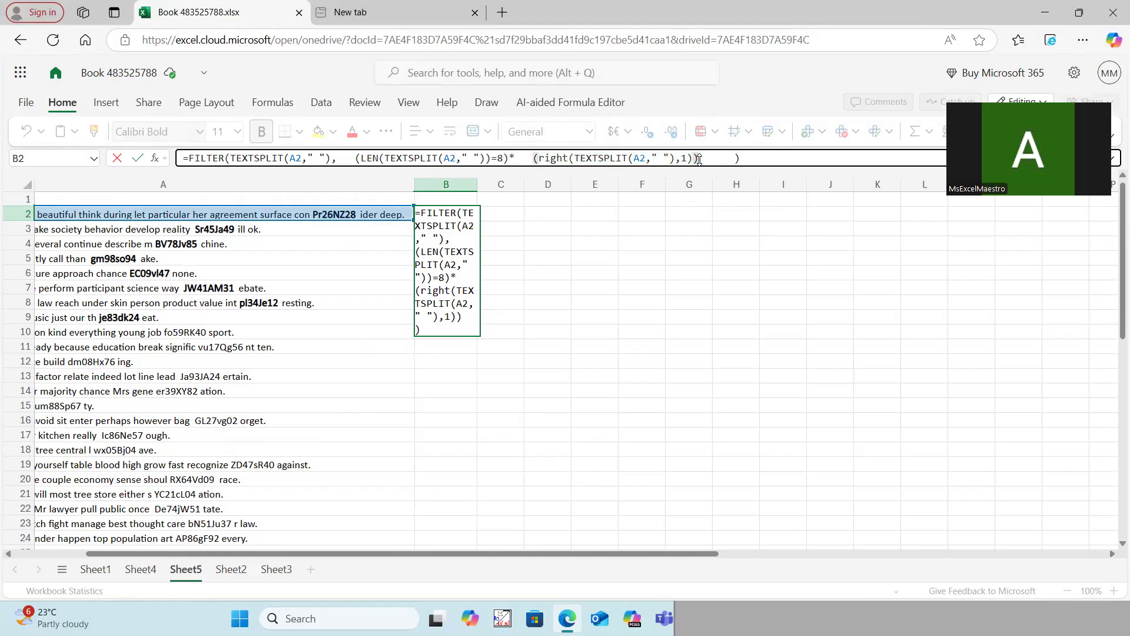
type(")+0")
left_click_drag(713, 163, 533, 162)
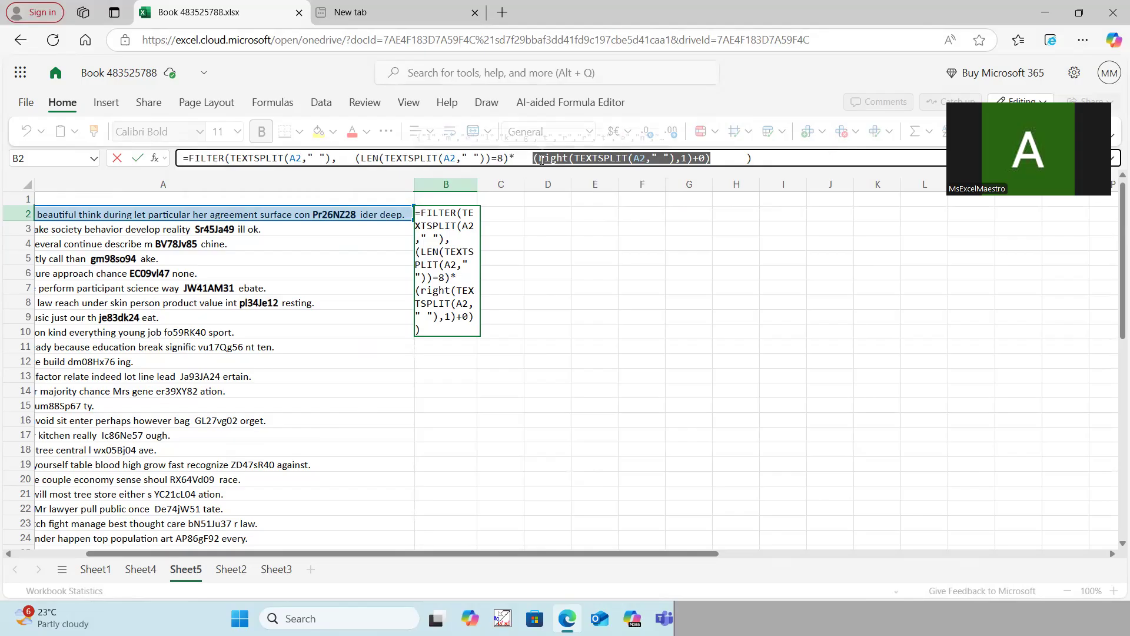
- Wrap the RIGHT(...)+0 condition in ISNUMBER and enter the completed B2 formula
left_click(716, 159)
left_click(533, 159)
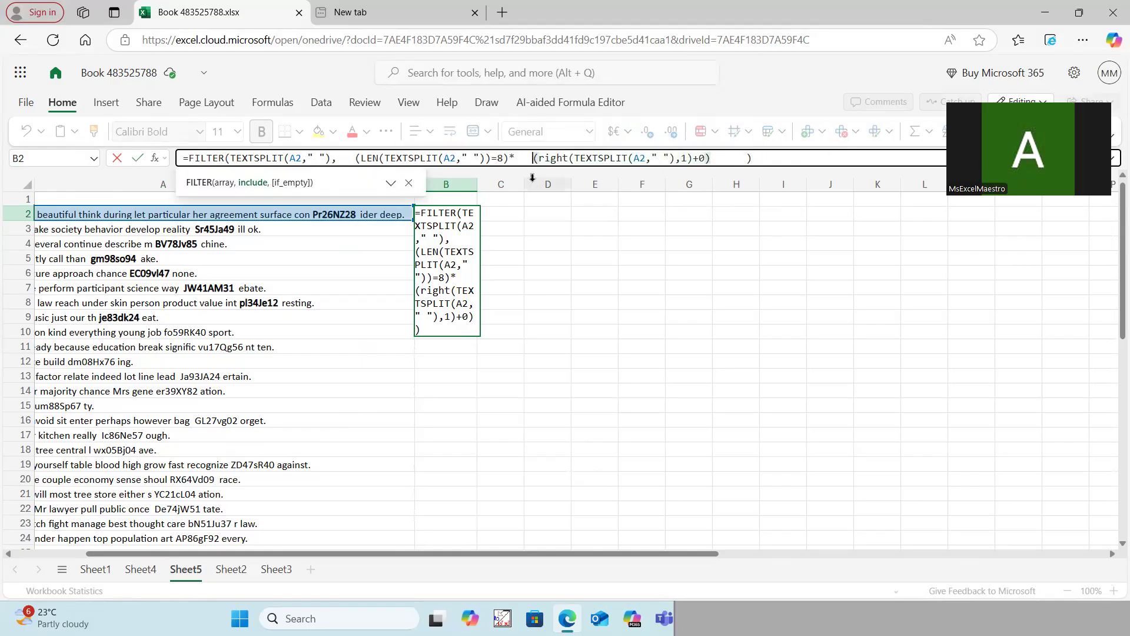
type("isnumber")
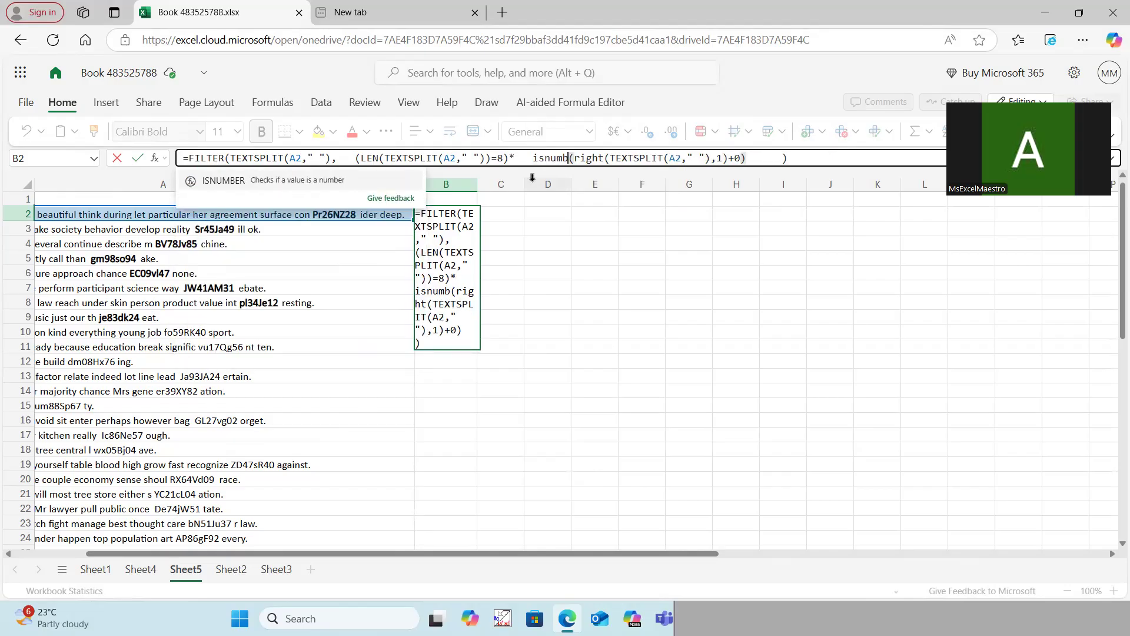
type("(")
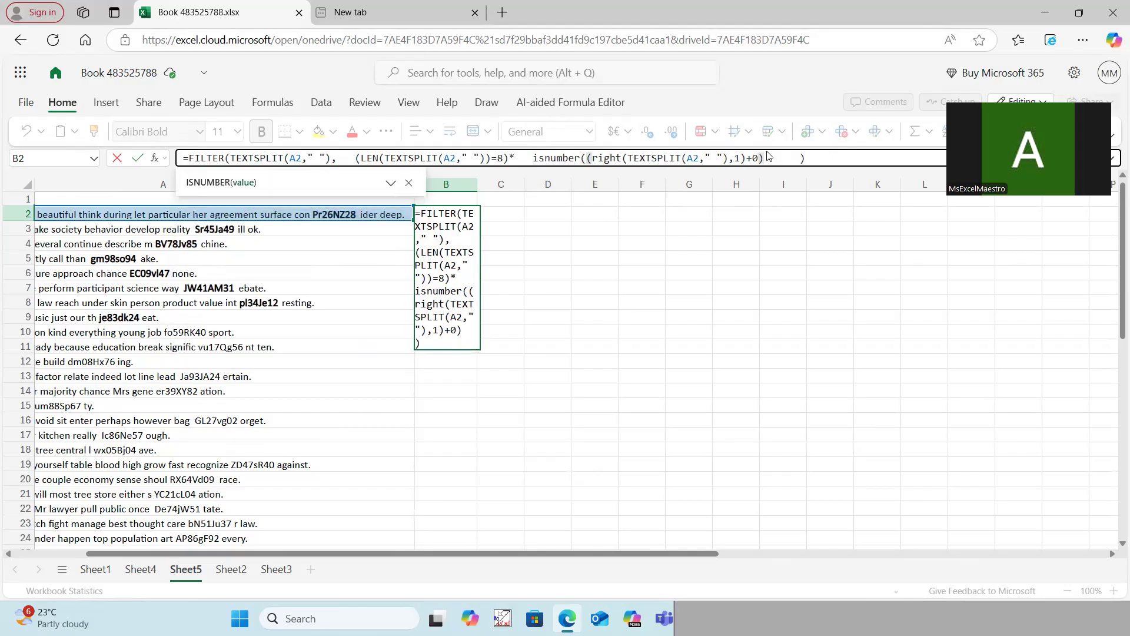
left_click(767, 160)
type(")")
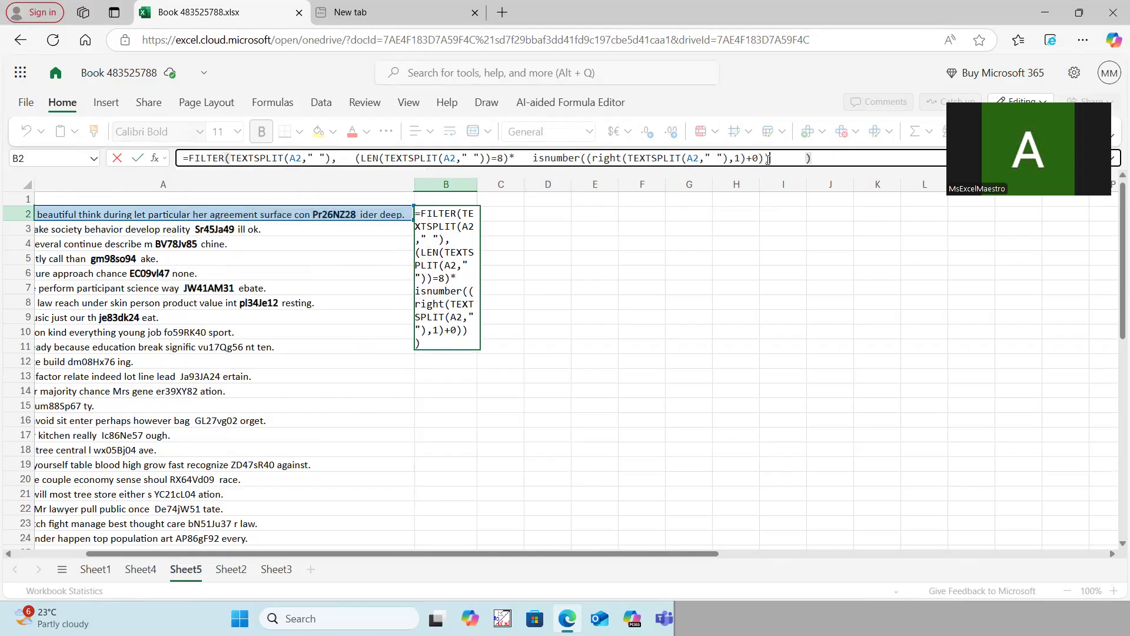
key("Return")
- Fill the B2 formula down column B alongside the data and widen column B slightly
left_click(465, 215)
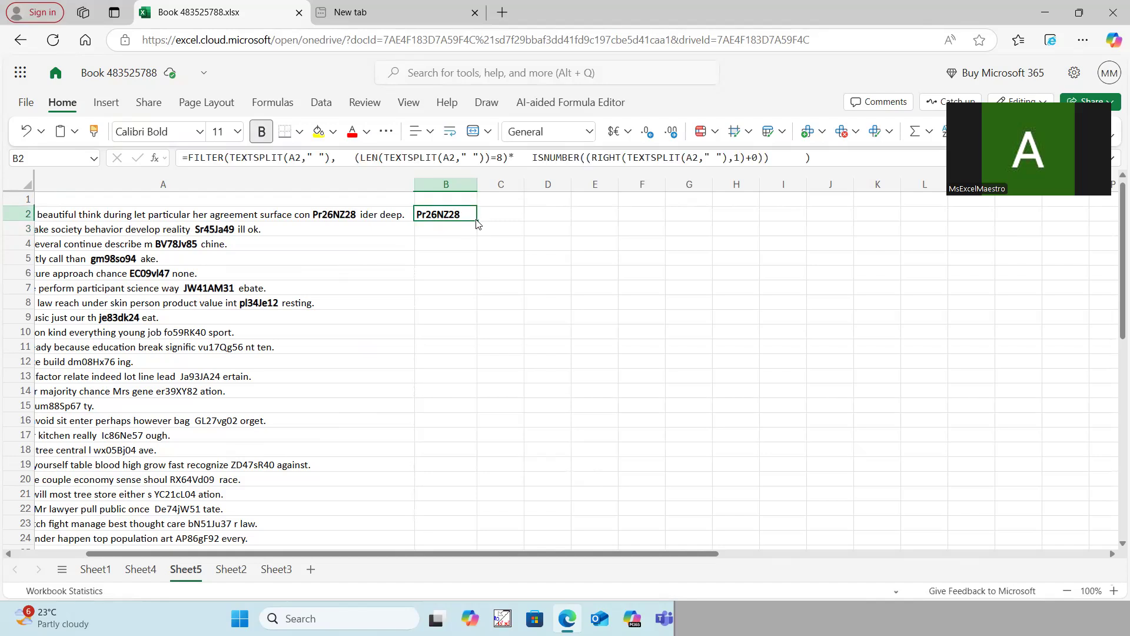
double_click(475, 219)
left_click_drag(478, 184, 485, 186)
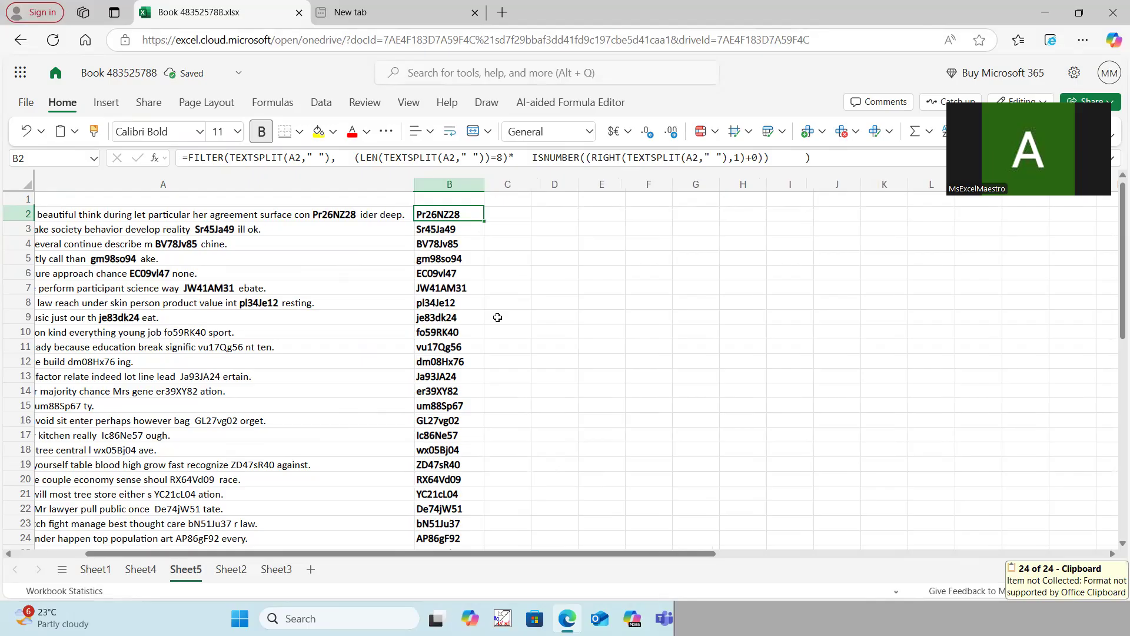
- Compare the extracted codes in column B with the sentences in column A for rows 21 to 26
scroll(481, 353, "down", 5)
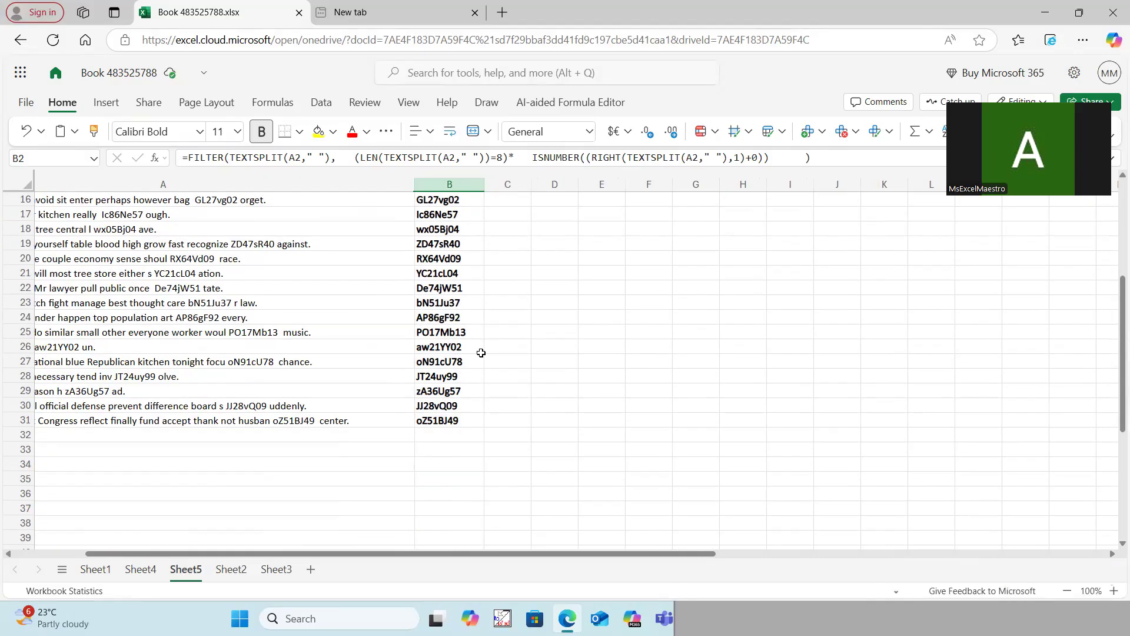
left_click(223, 274)
left_click(439, 274)
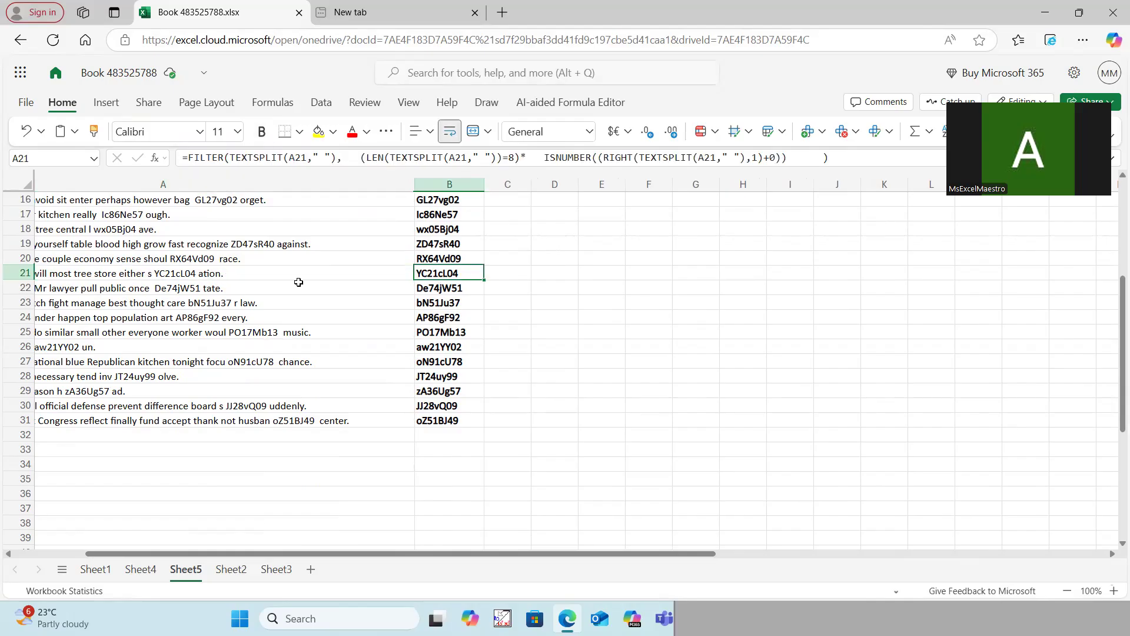
left_click(235, 286)
key("Right")
left_click(229, 304)
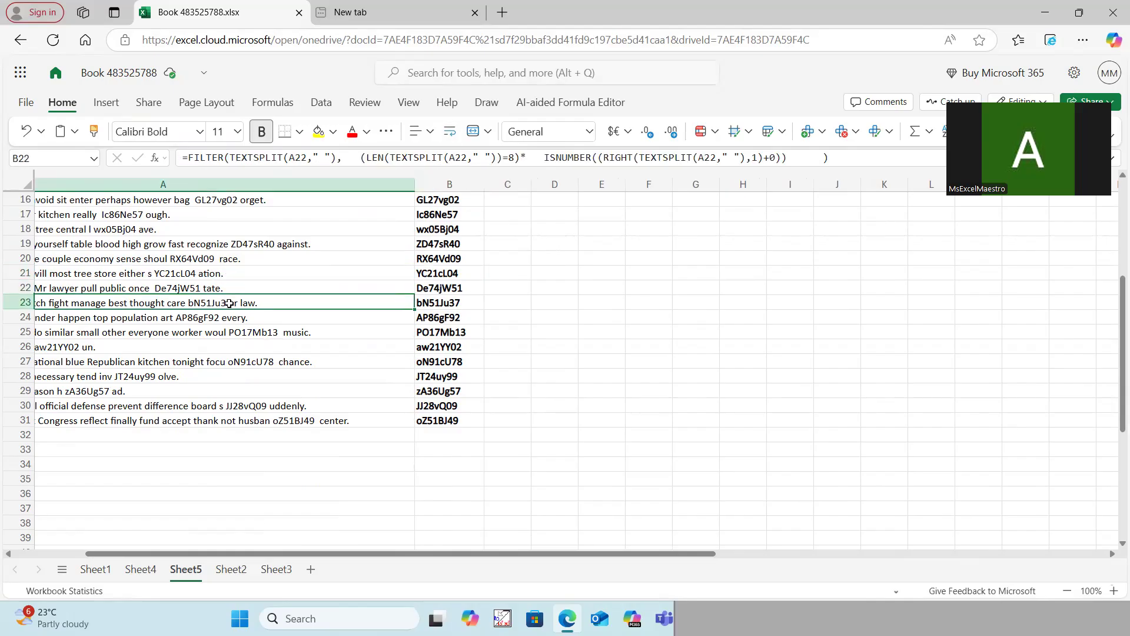
key("Right")
left_click(294, 332)
key("Right")
left_click(144, 345)
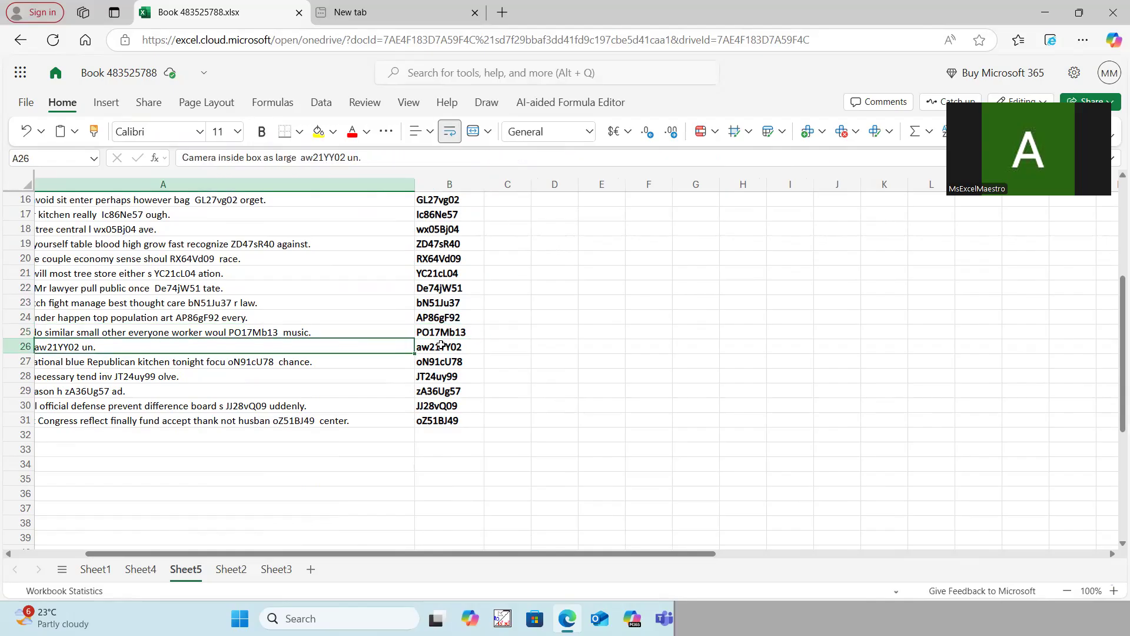
left_click(441, 345)
- Remove extra spaces before ISNUMBER in B26's formula and enter it
scroll(361, 249, "up", 5)
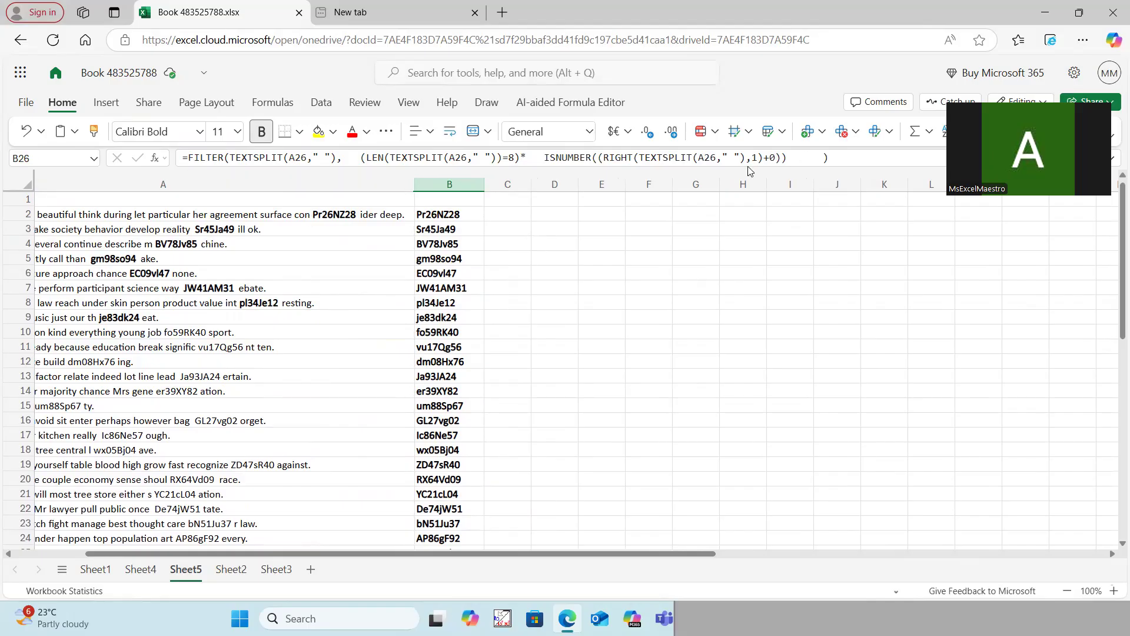
left_click(538, 158)
key("BackSpace")
key("BackSpace")
key("Return")
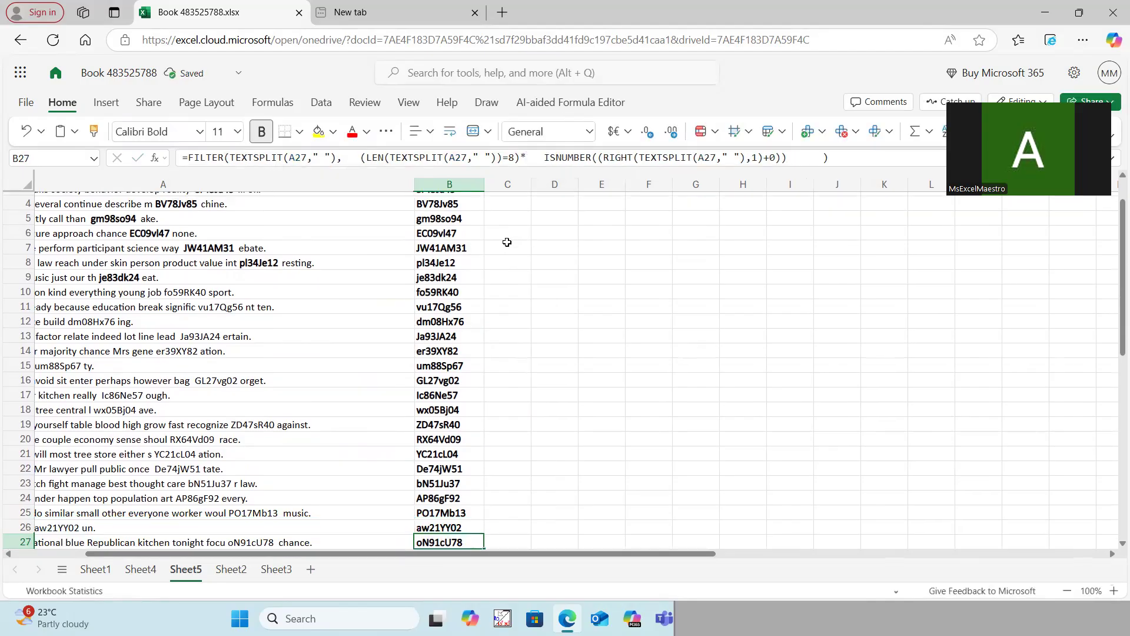
- Select B2 and widen column A slightly beyond its longest sentence
scroll(483, 281, "up", 1)
left_click(445, 213)
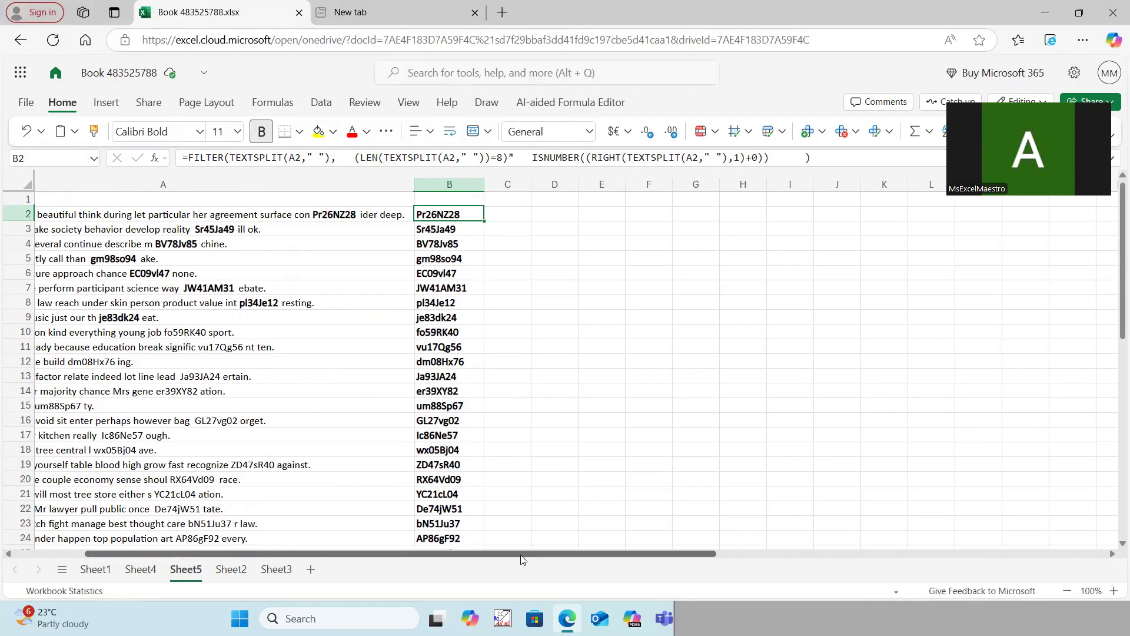
left_click_drag(522, 554, 460, 326)
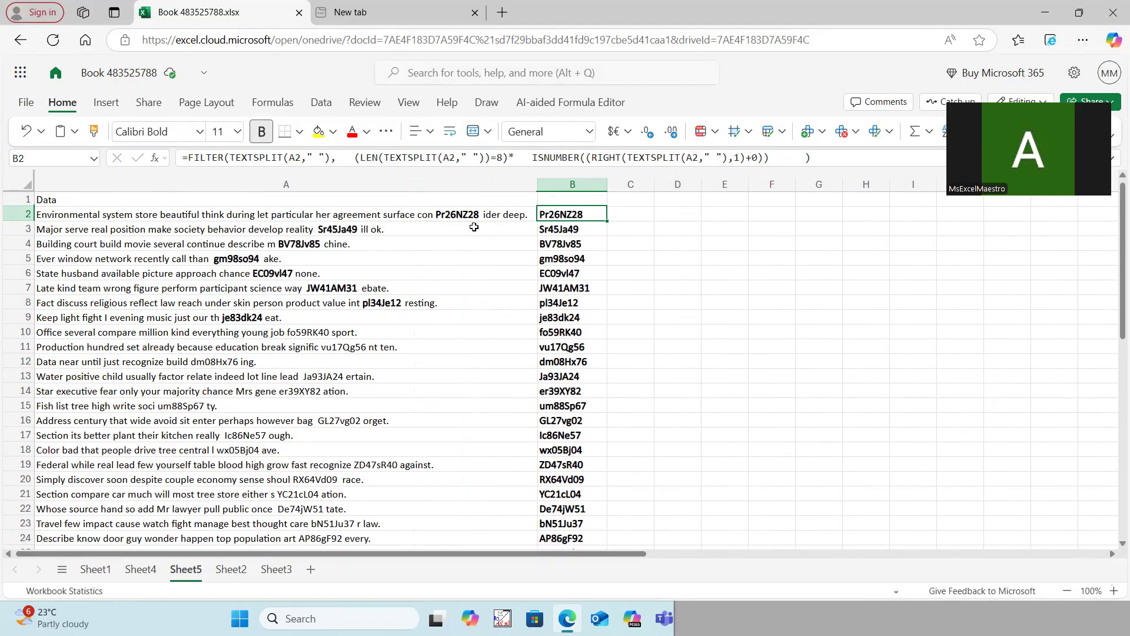
left_click_drag(537, 184, 567, 184)
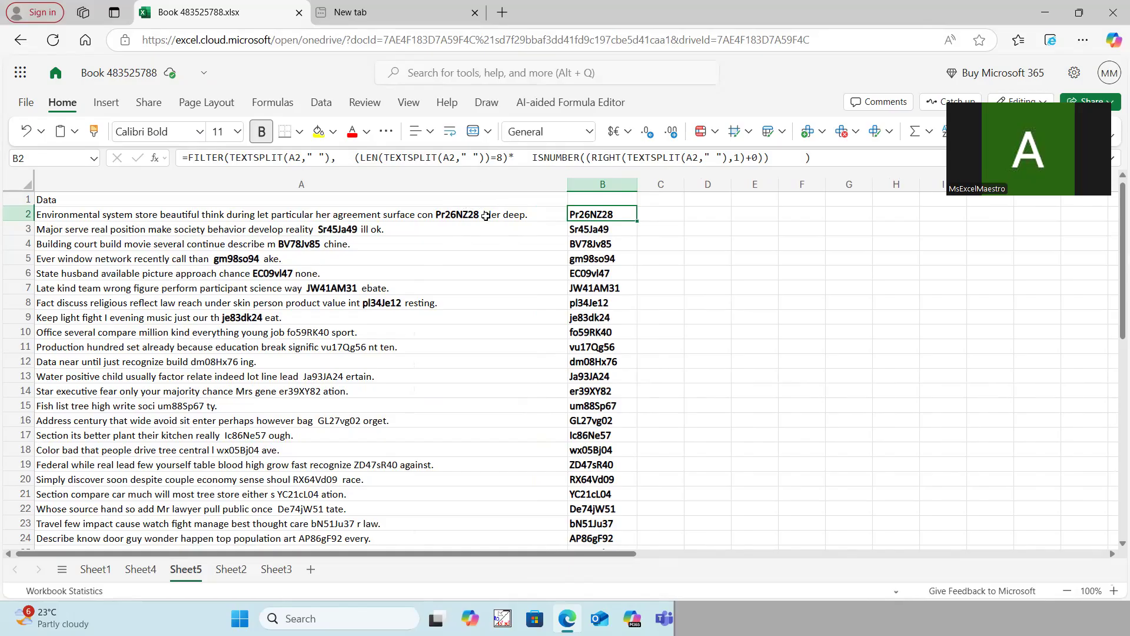
- Append MDM123 to the end of the sentence in A2 and widen column A further
double_click(533, 214)
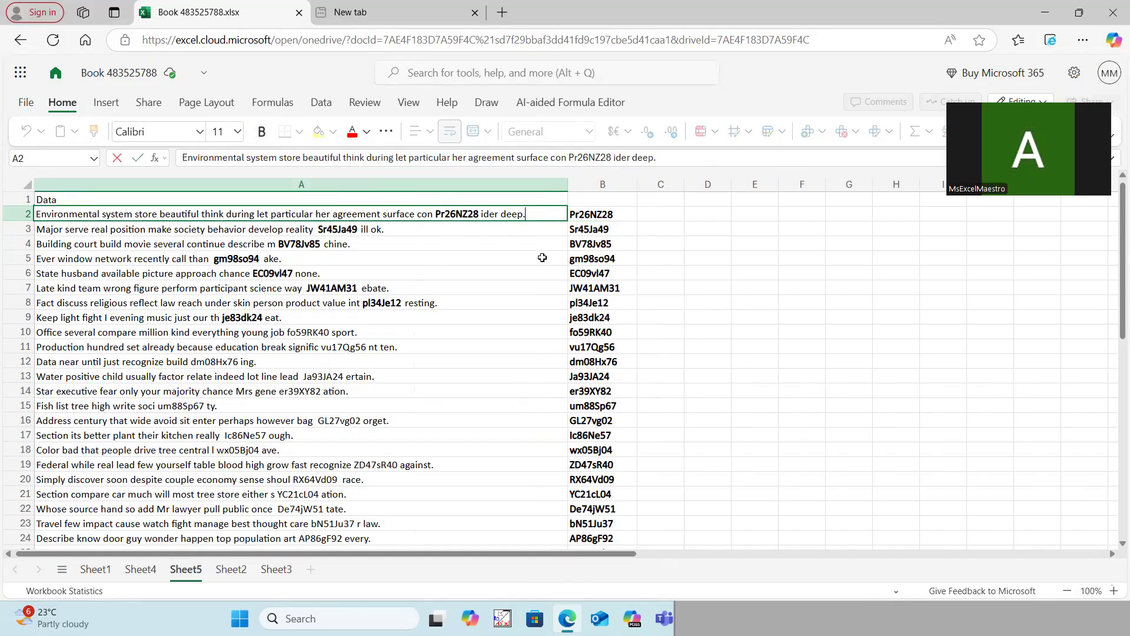
type("M")
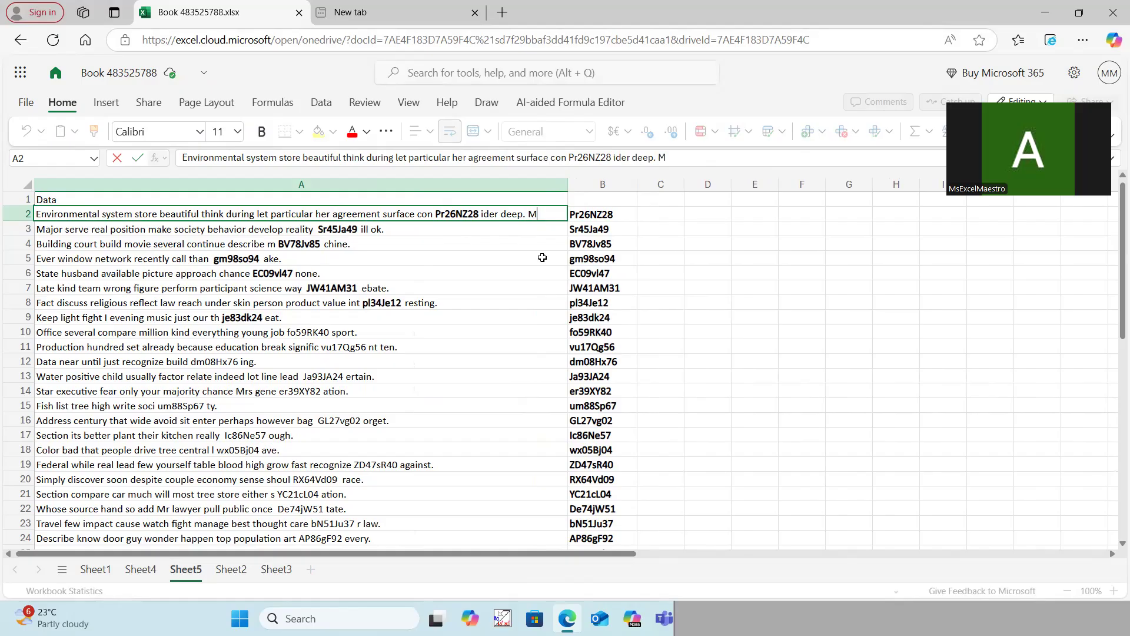
type("DM123")
left_click(521, 303)
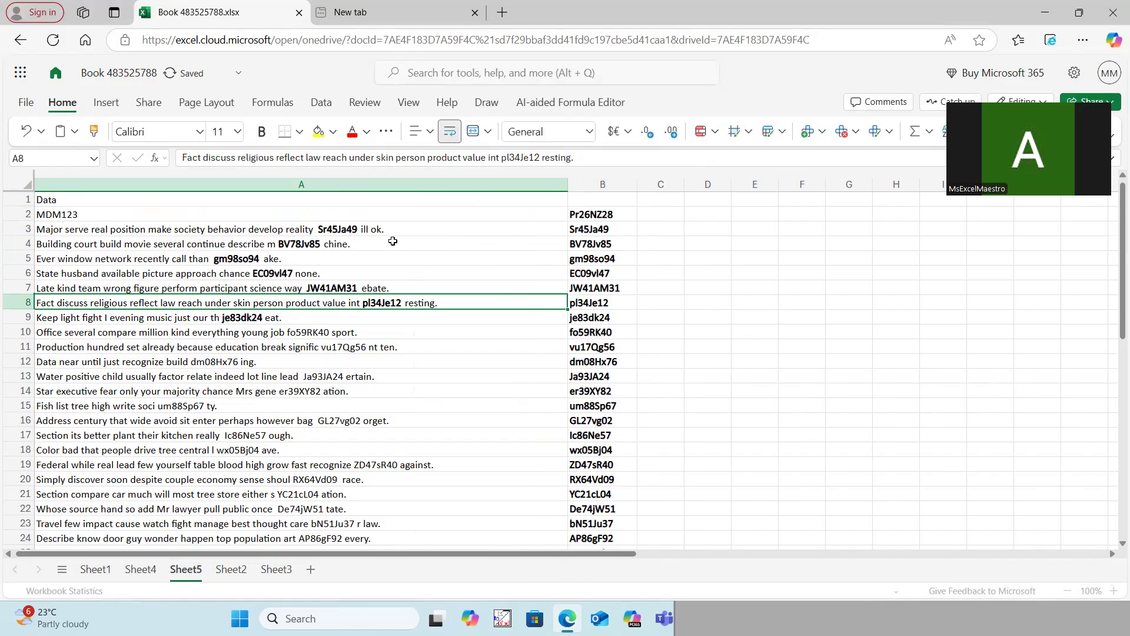
left_click(342, 227)
left_click_drag(568, 185, 631, 186)
left_click(552, 216)
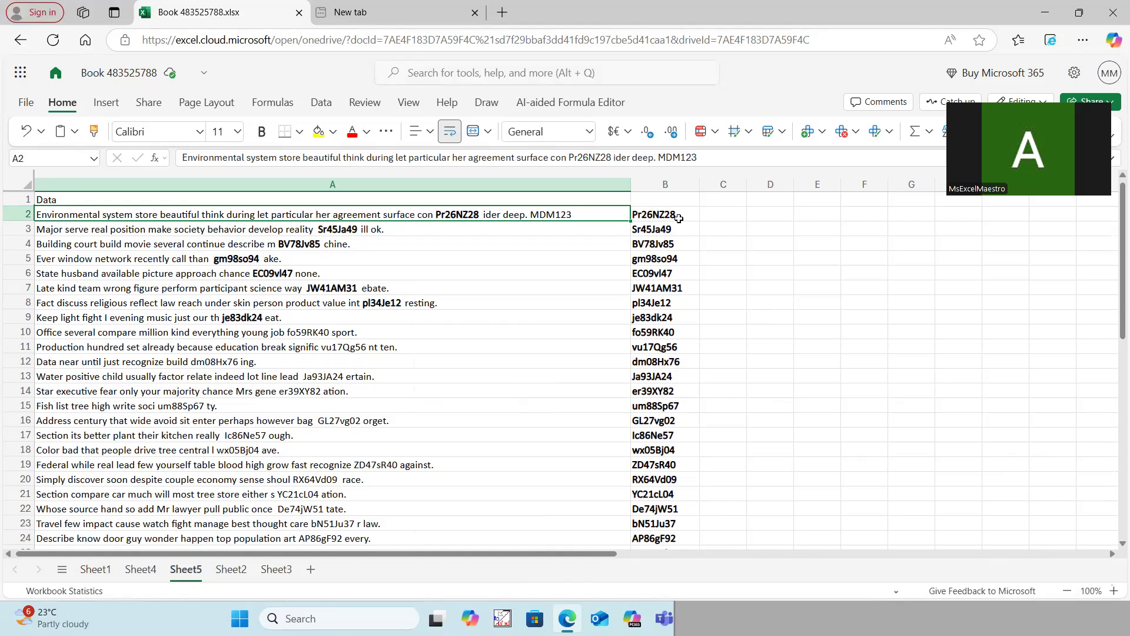
- Change the word-length condition in B2's formula from exactly eight characters to >=2 and enter it
left_click(679, 218)
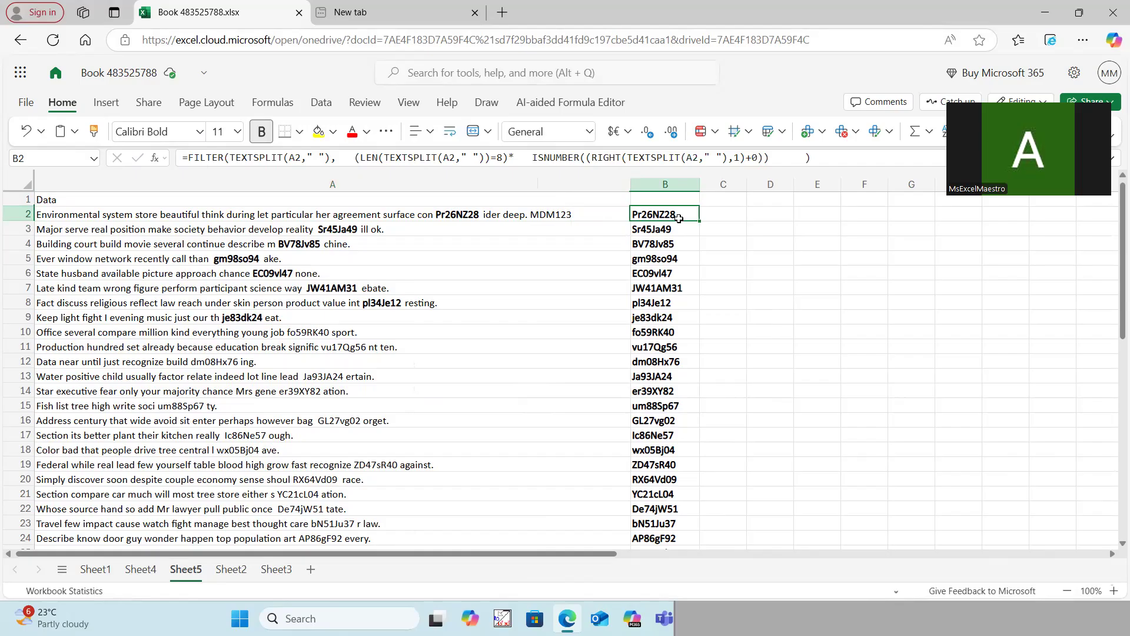
left_click(503, 166)
key("BackSpace")
key("BackSpace")
type(">")
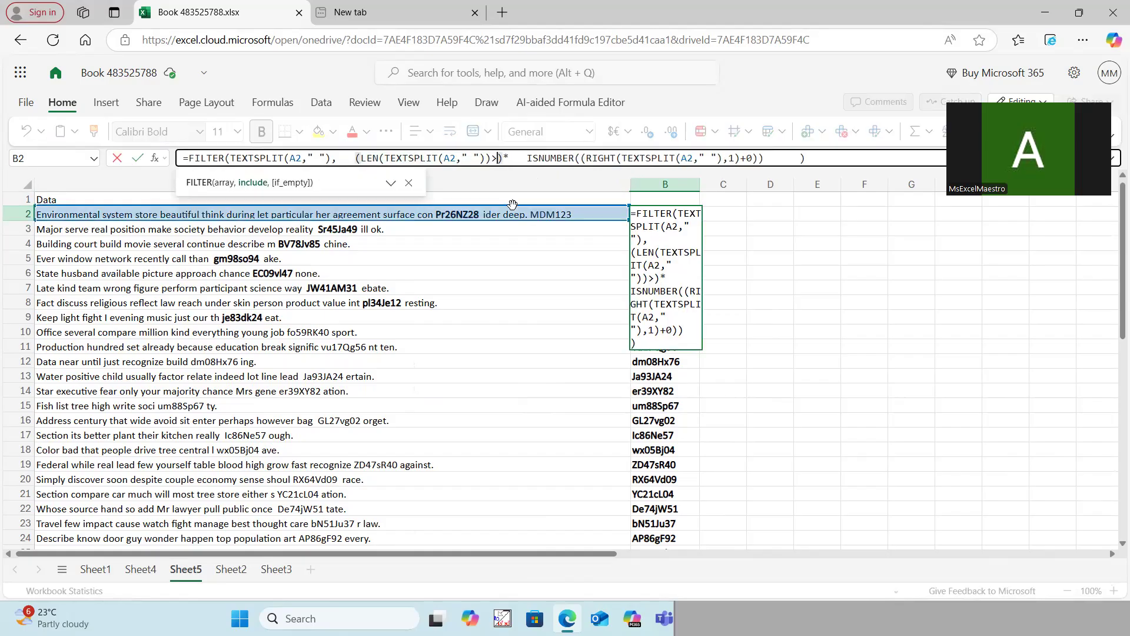
type("=2")
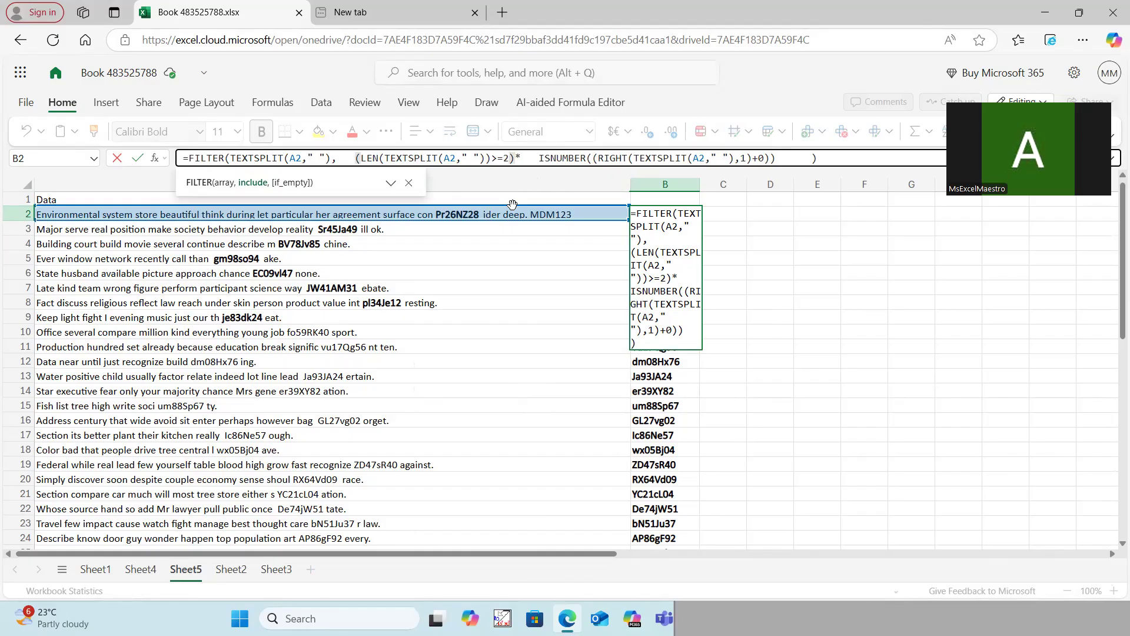
key("Return")
- Copy B2's updated formula down column B through B31
left_click(690, 216)
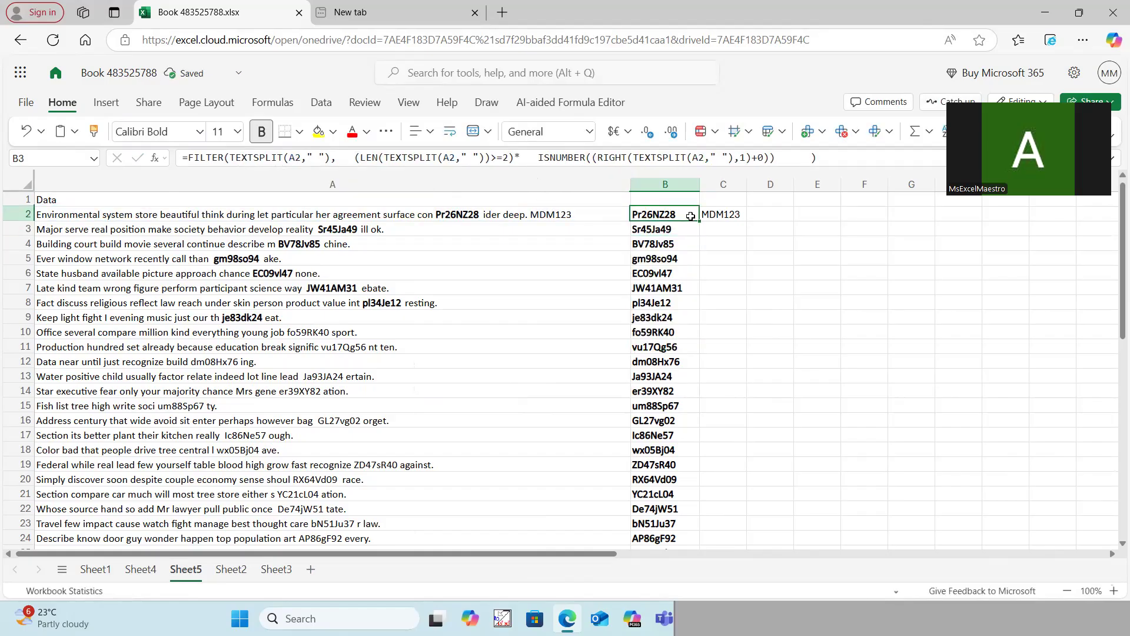
key("ctrl+c")
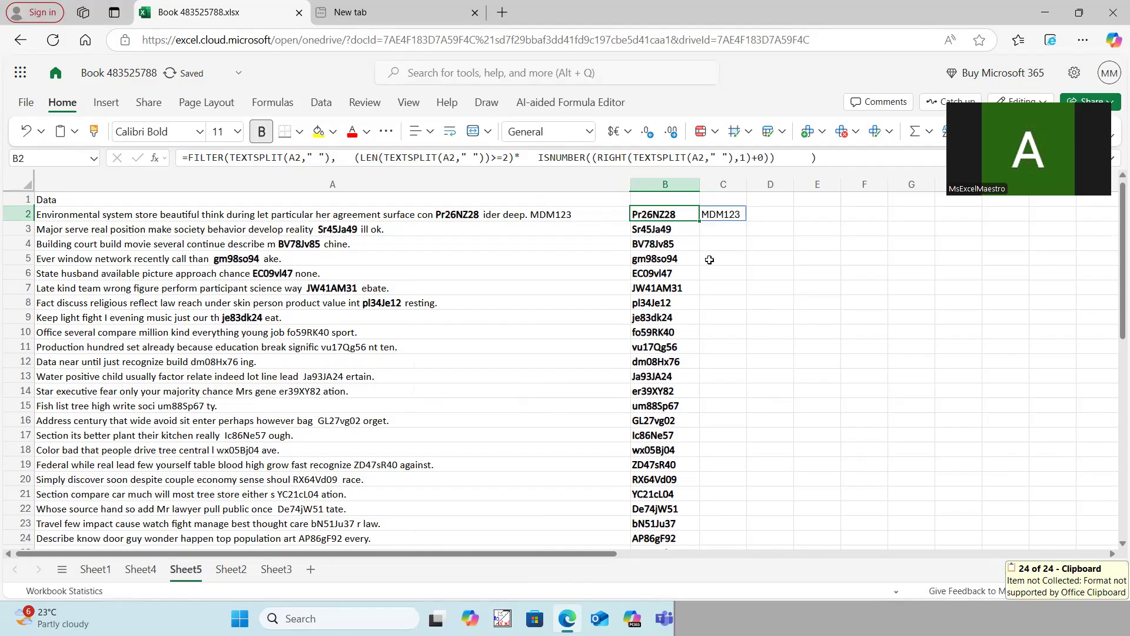
left_click_drag(698, 219, 690, 386)
key("ctrl+v")
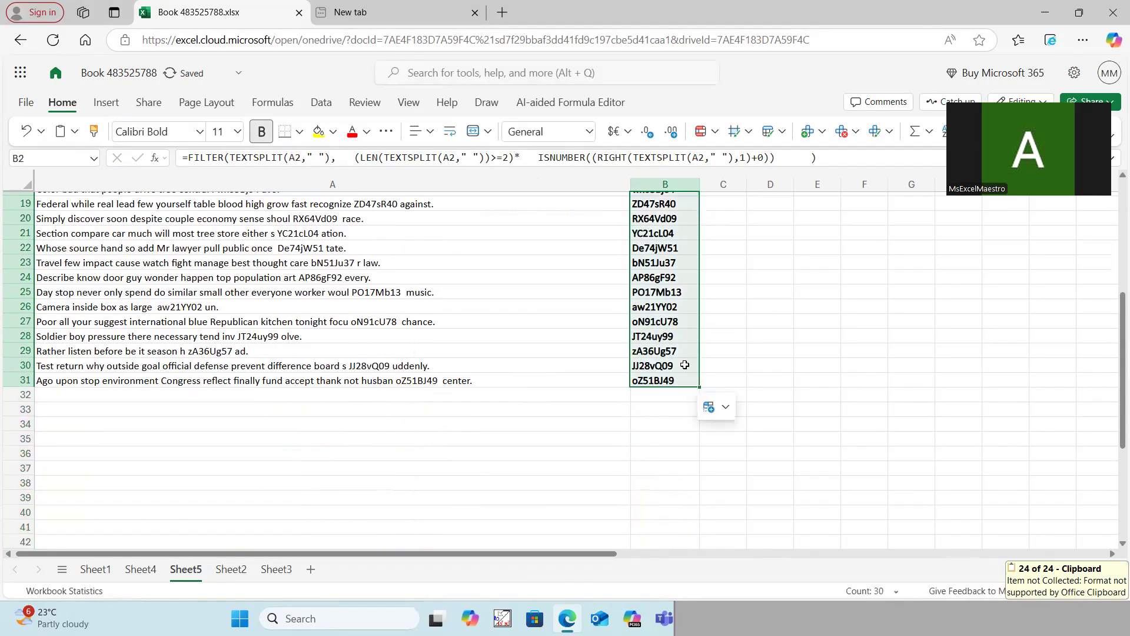
- Append "mjcj jdjd jd wer34" to the sentence in A12 and check the extra code extracted in C12
scroll(292, 319, "up", 5)
double_click(292, 320)
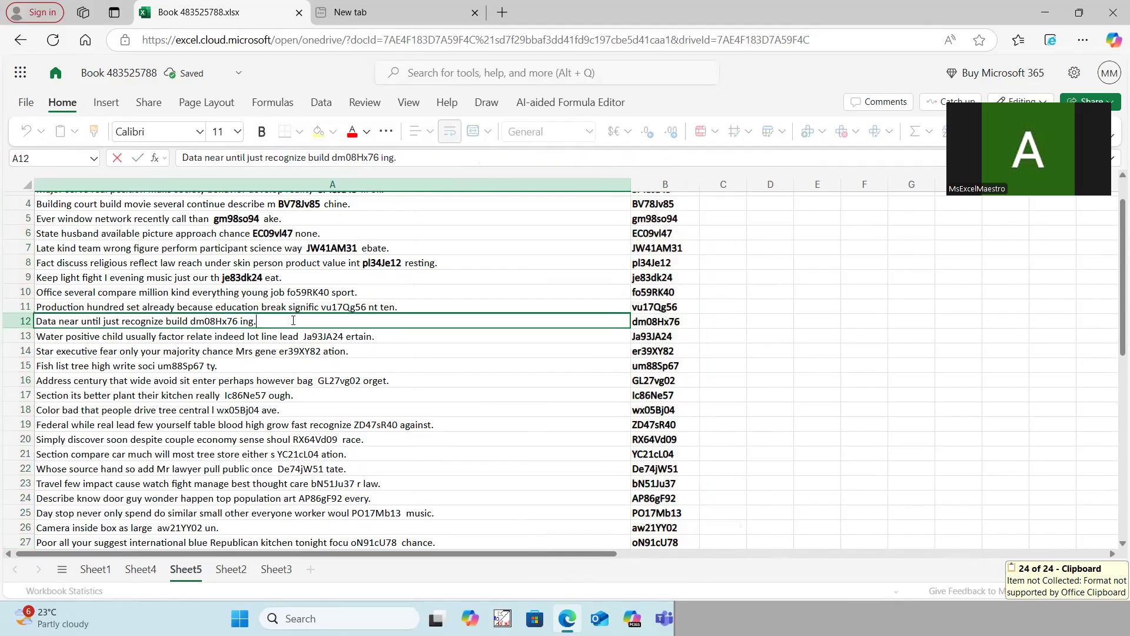
type("mjcj jdjd")
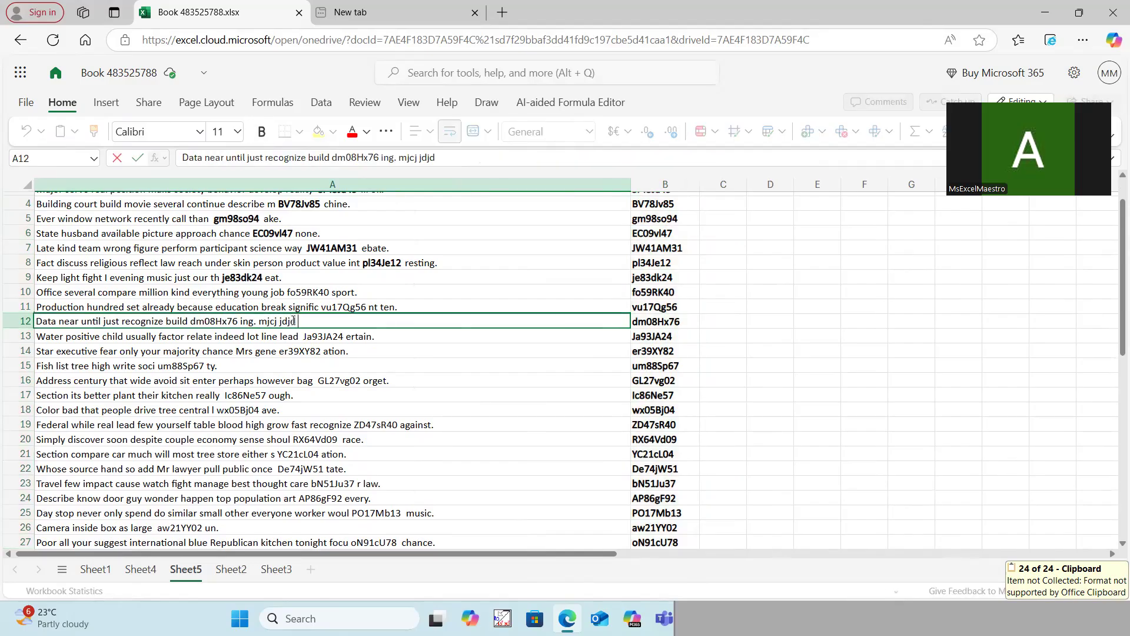
type(" jd wer34")
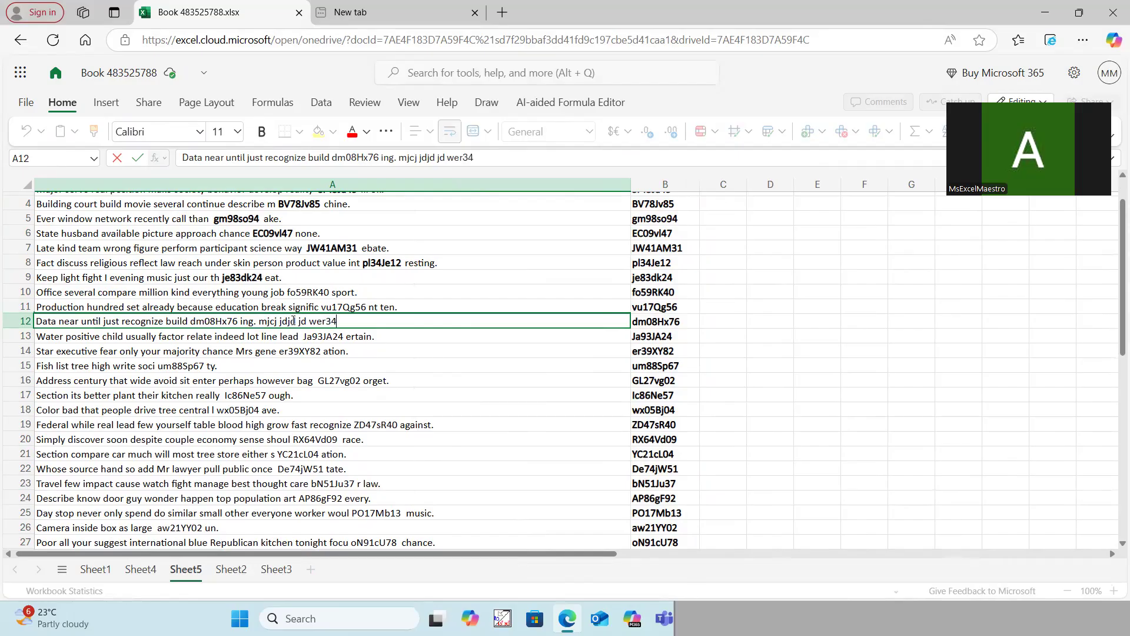
left_click(368, 396)
left_click(723, 322)
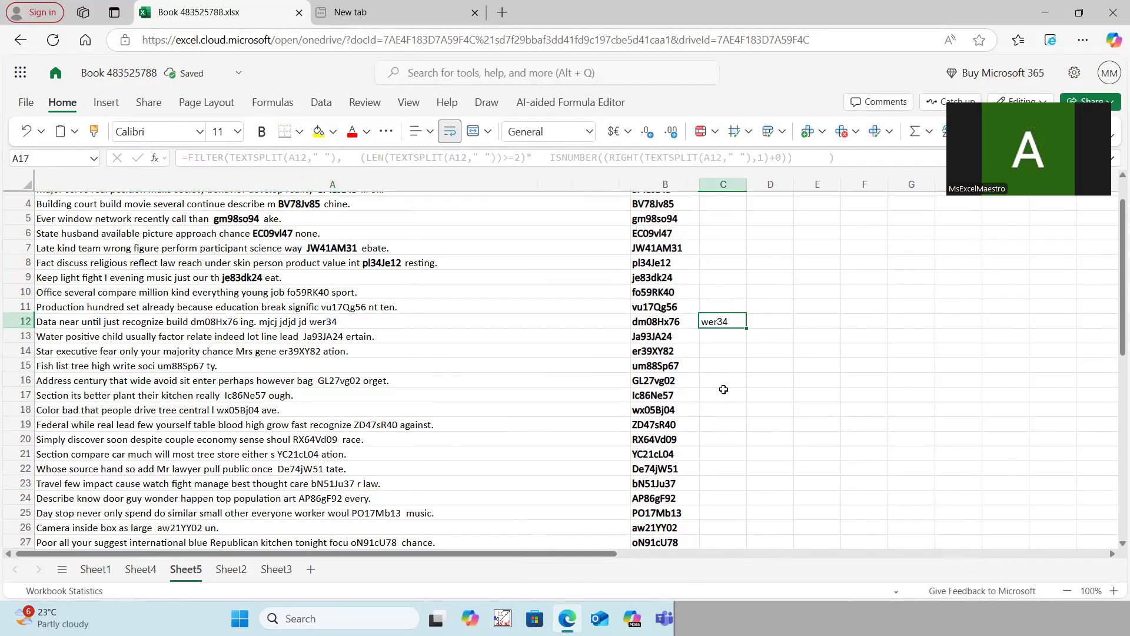
scroll(723, 390, "up", 3)
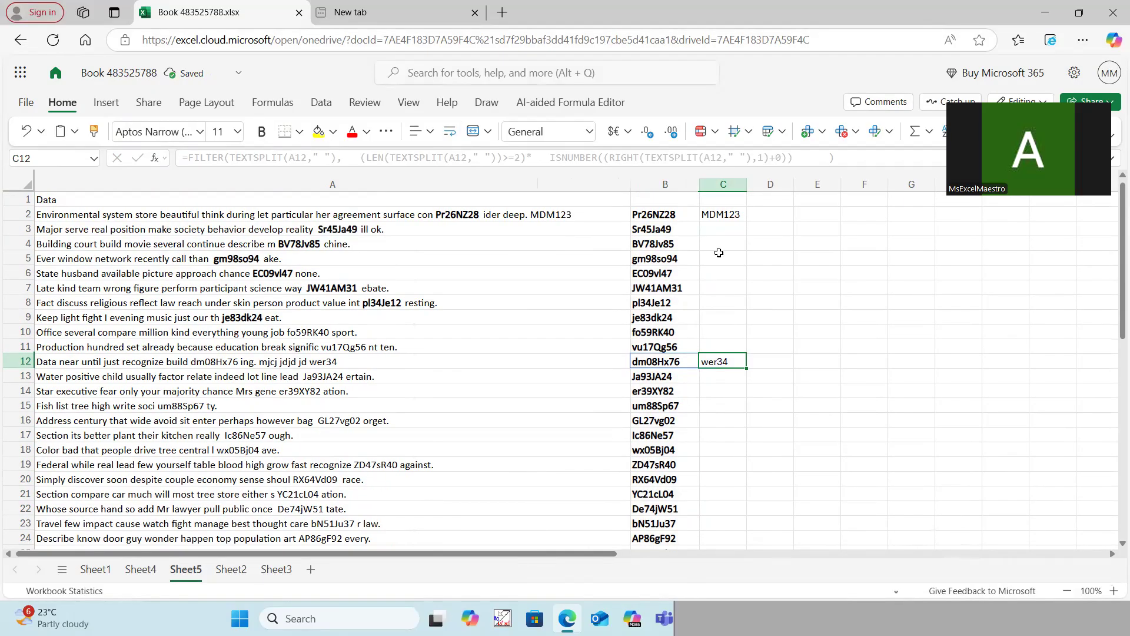
- Remove the extra spaces before ISNUMBER in B2's formula and preview the values of its ISNUMBER condition
left_click(683, 218)
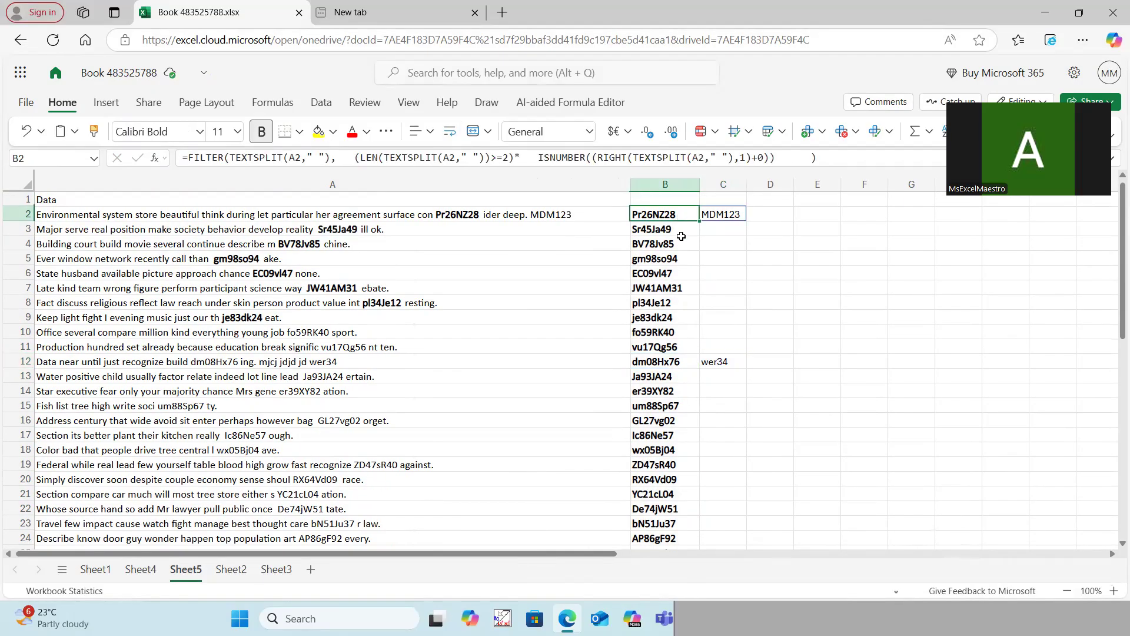
left_click(538, 158)
key("BackSpace")
key("BackSpace")
key("BackSpace")
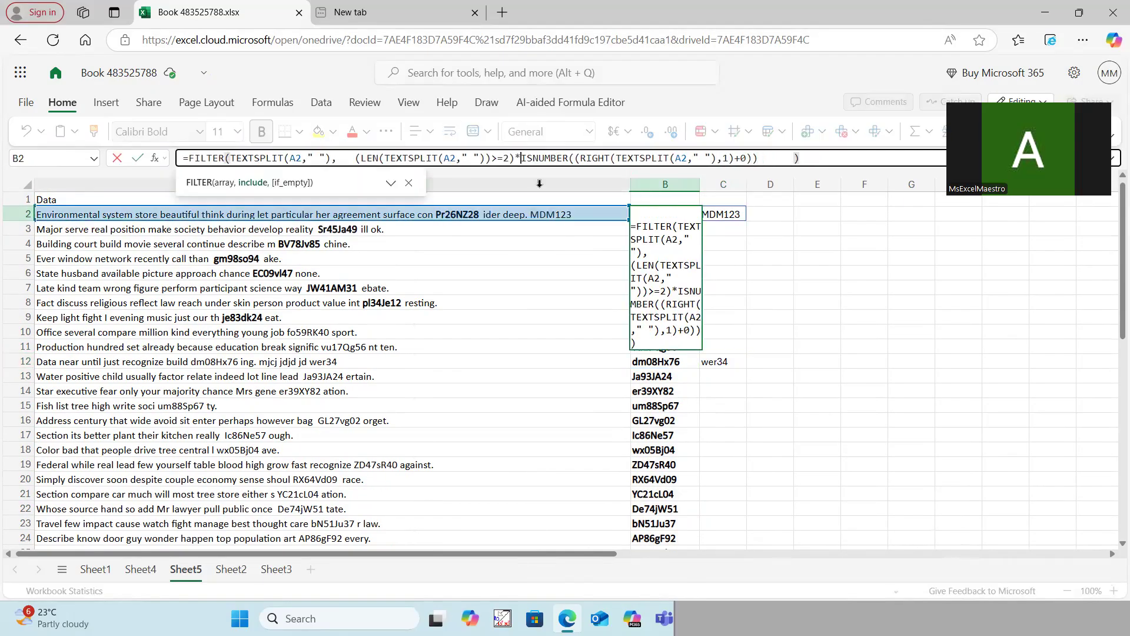
mouse_move(514, 159)
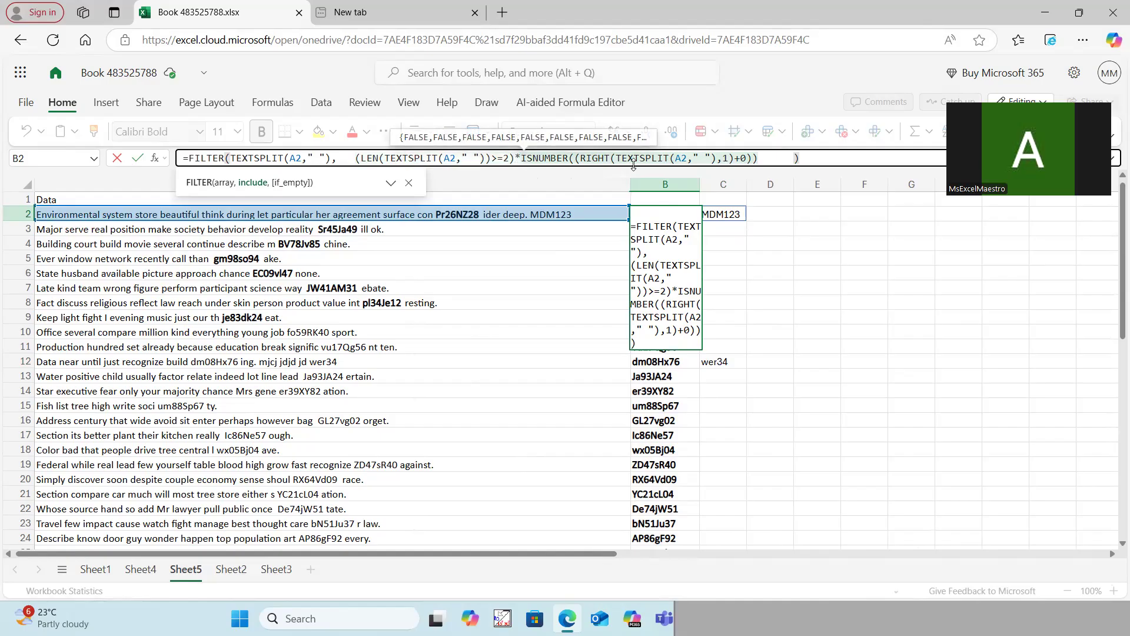
- Remove the spaces before the final closing parenthesis in B2's formula, enter it and reselect B2
left_click(789, 157)
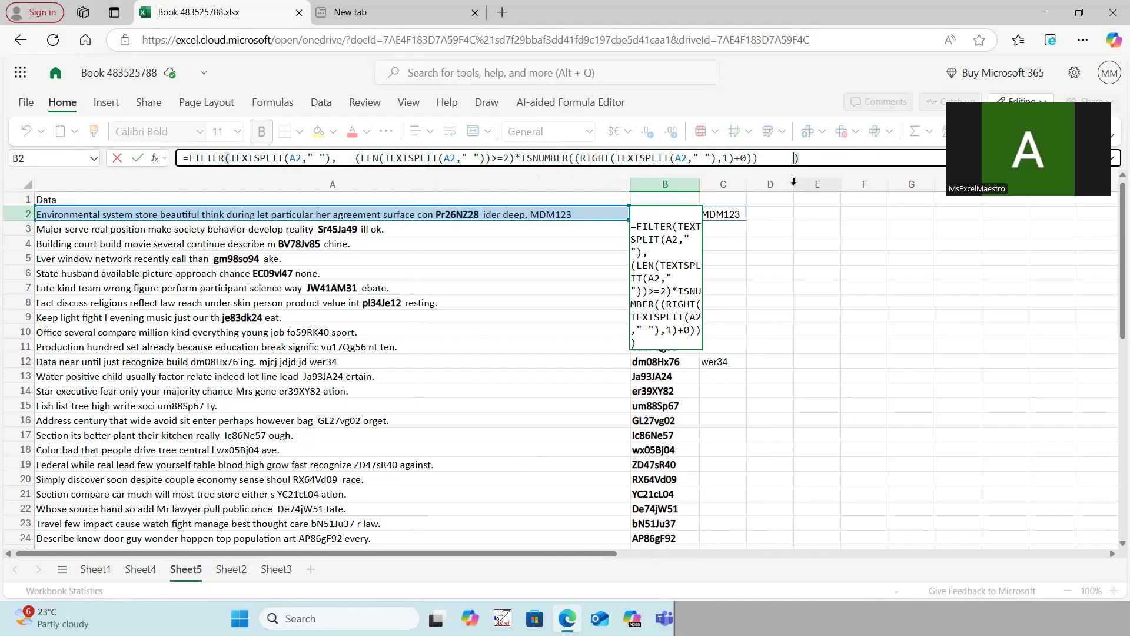
key("BackSpace")
key("BackSpace")
key("BackSpace")
key("BackSpace")
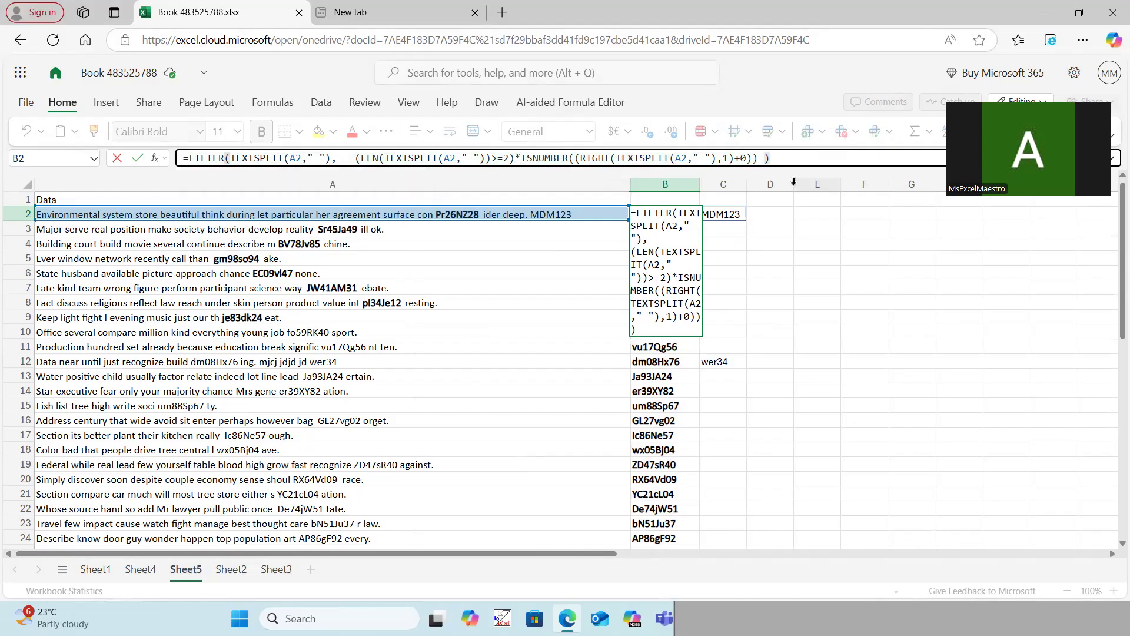
key("Return")
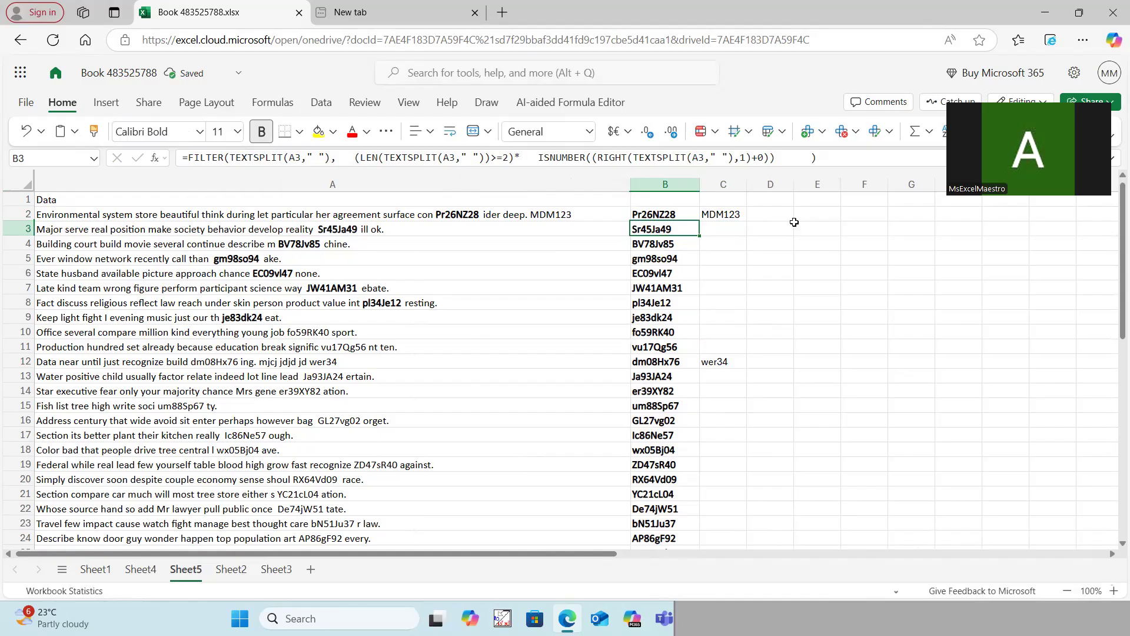
left_click(677, 214)
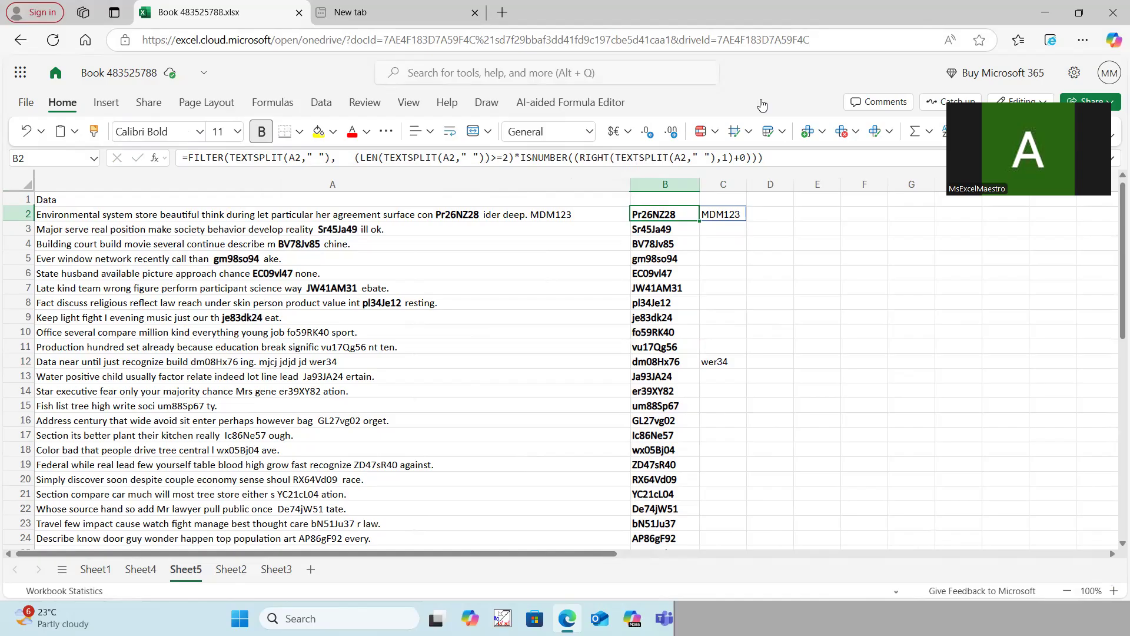
left_click(818, 80)
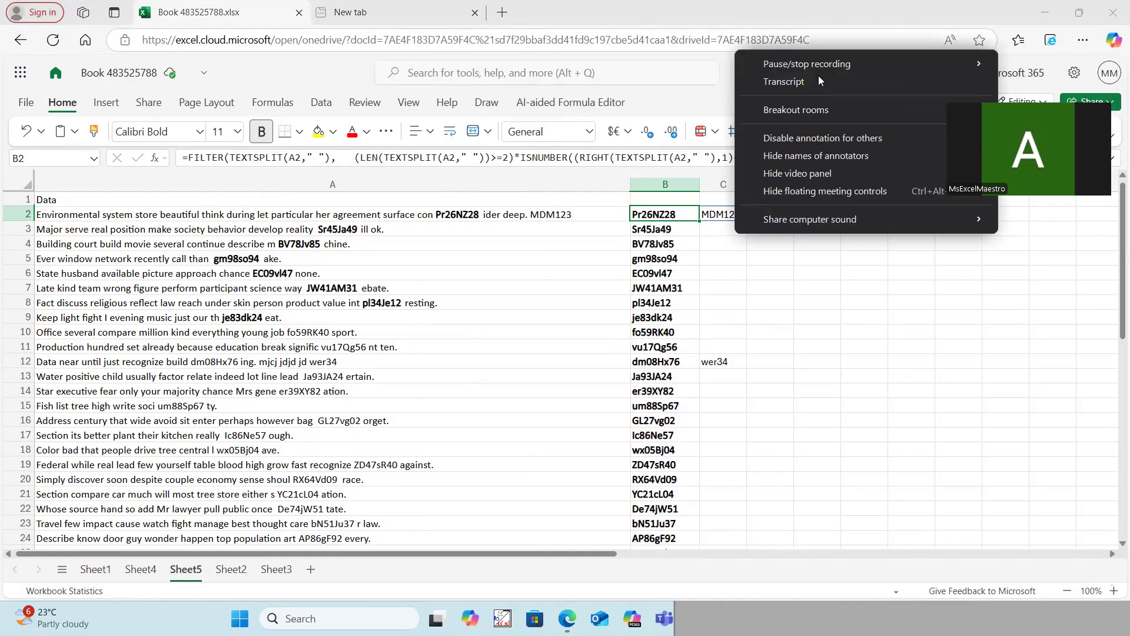